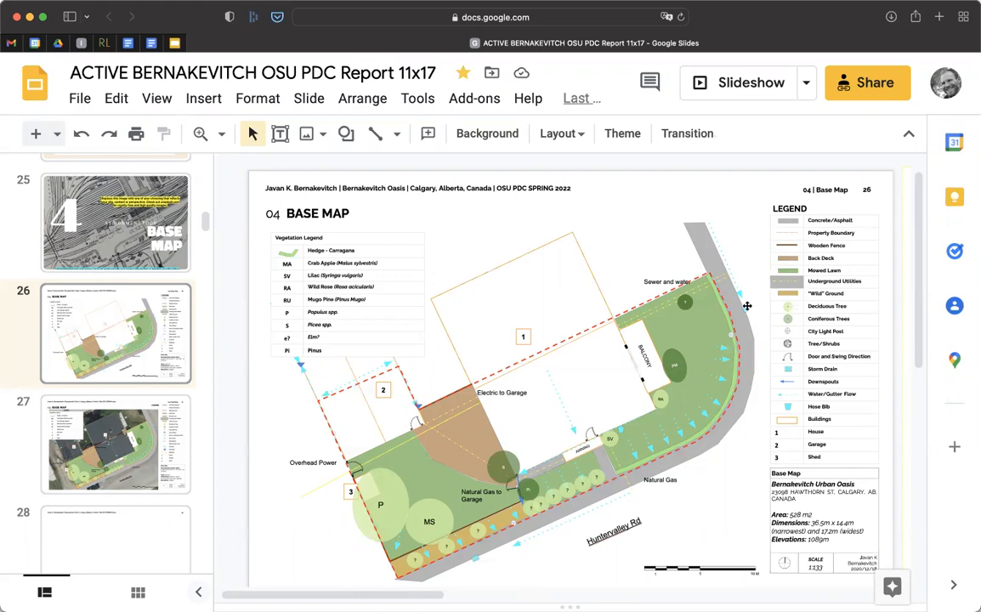
Step: Examine the base map on slide 26, selecting the street shape and the garage outline to see its separate drawing objects
{"action": "scroll", "coordinate": [775, 247], "scroll_direction": "down", "scroll_amount": 3}
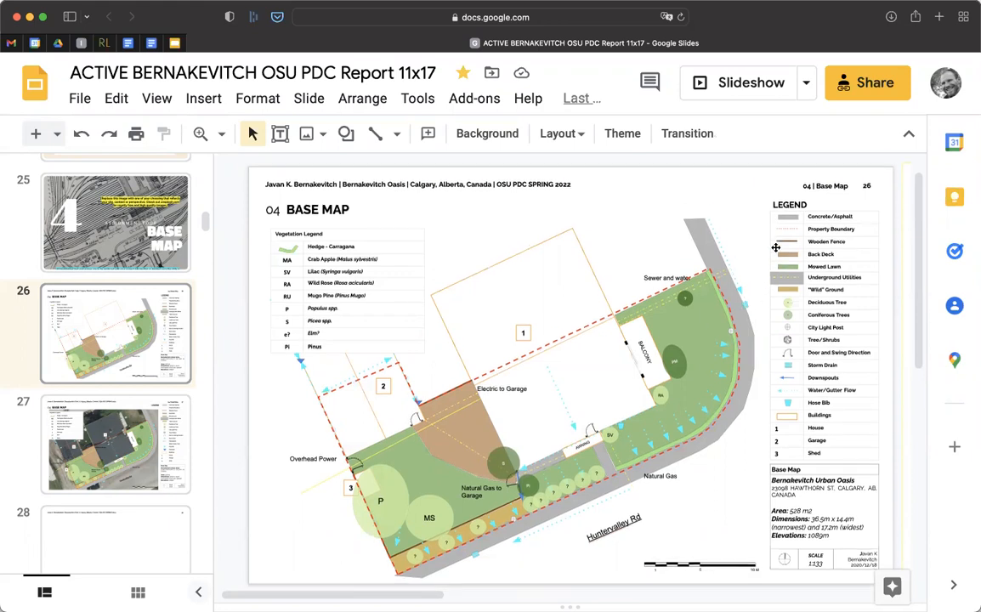
{"action": "scroll", "coordinate": [775, 247], "scroll_direction": "up", "scroll_amount": 1}
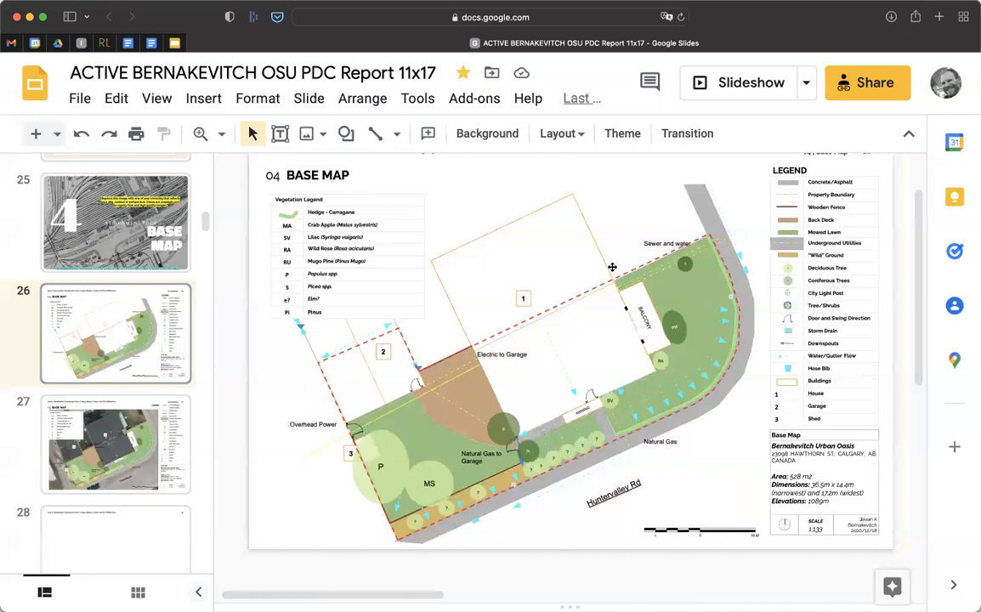
{"action": "left_click", "coordinate": [581, 270]}
{"action": "left_click", "coordinate": [332, 323]}
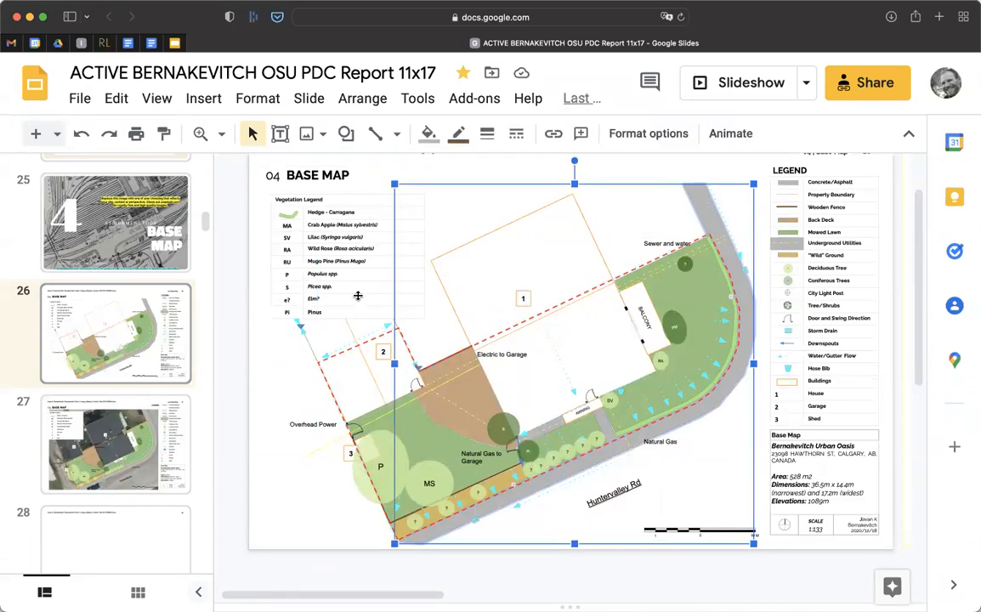
{"action": "left_click", "coordinate": [317, 336]}
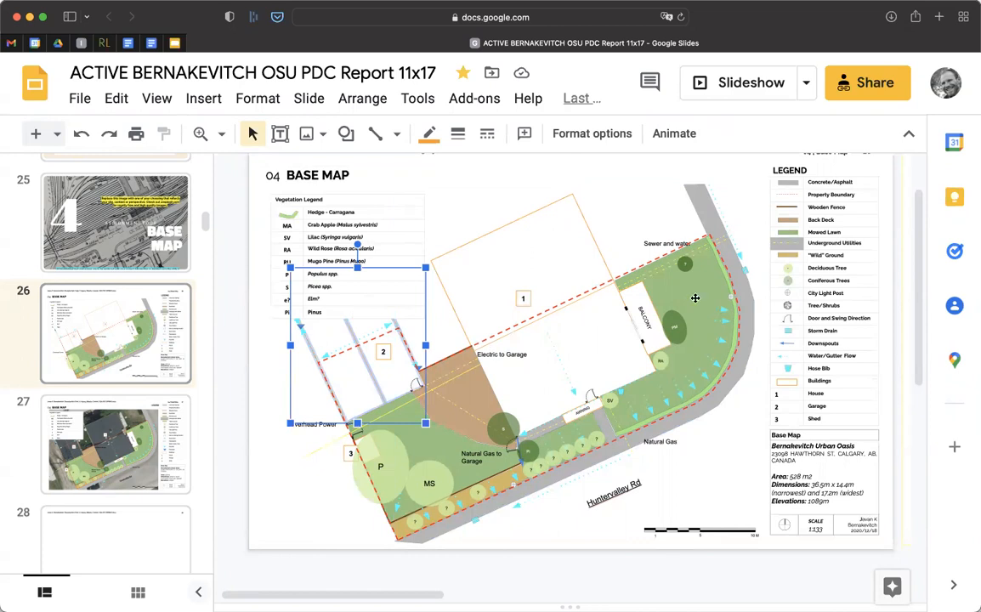
{"action": "scroll", "coordinate": [695, 298], "scroll_direction": "up", "scroll_amount": 1}
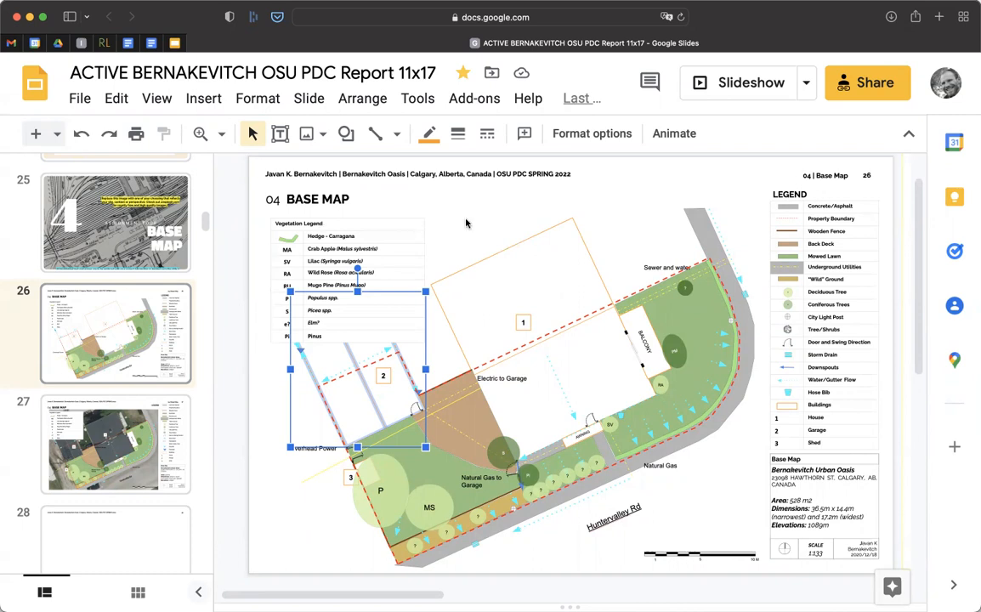
{"action": "key", "text": "Delete"}
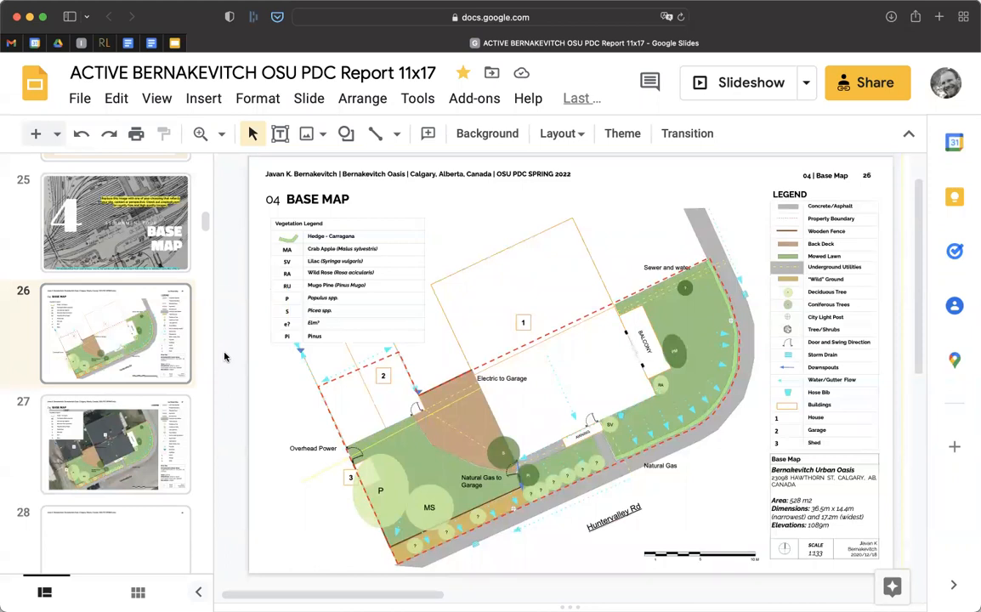
{"action": "scroll", "coordinate": [110, 331], "scroll_direction": "down", "scroll_amount": 4}
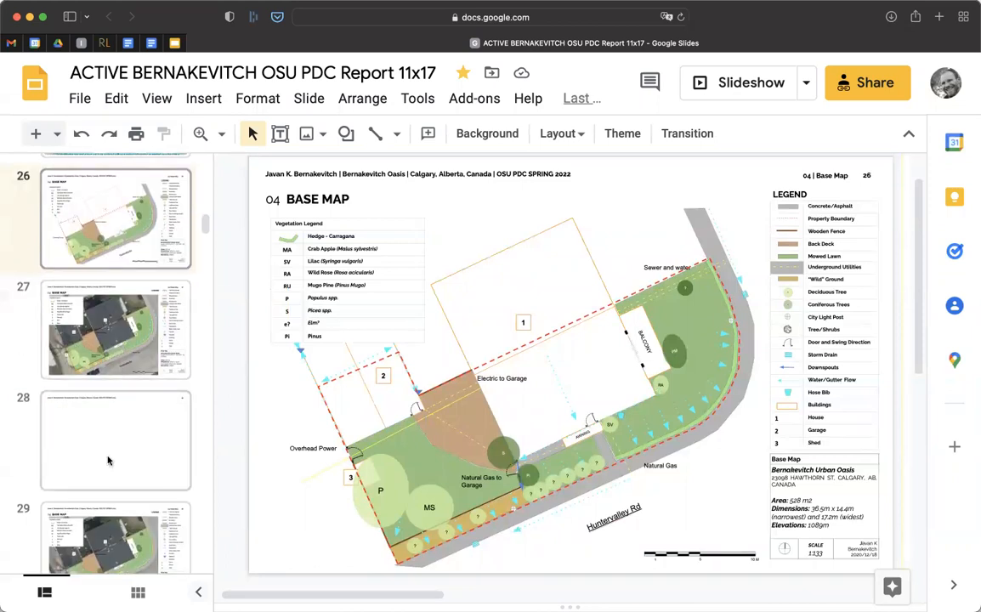
{"action": "left_click", "coordinate": [108, 465]}
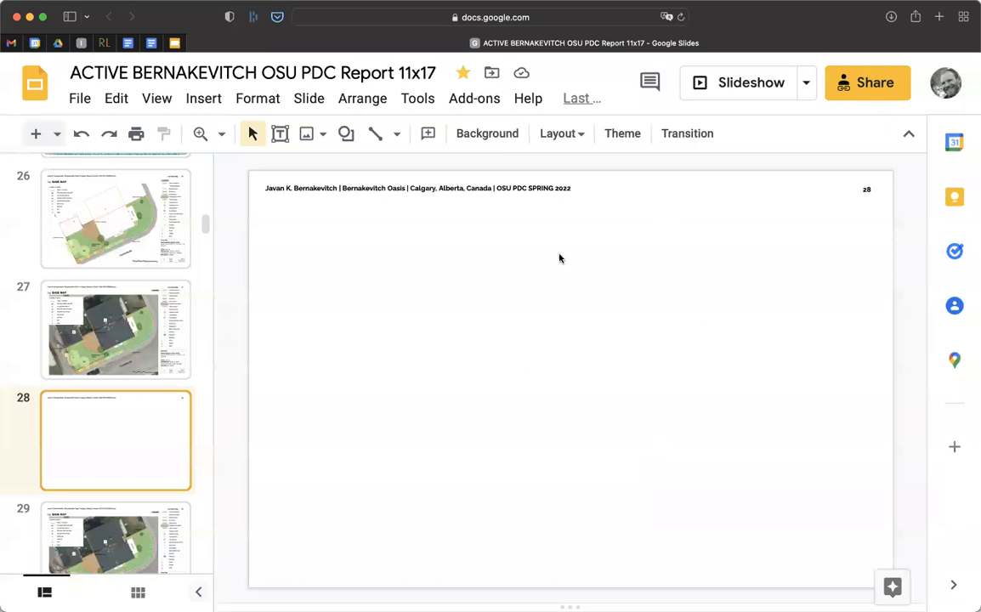
{"action": "right_click", "coordinate": [133, 425]}
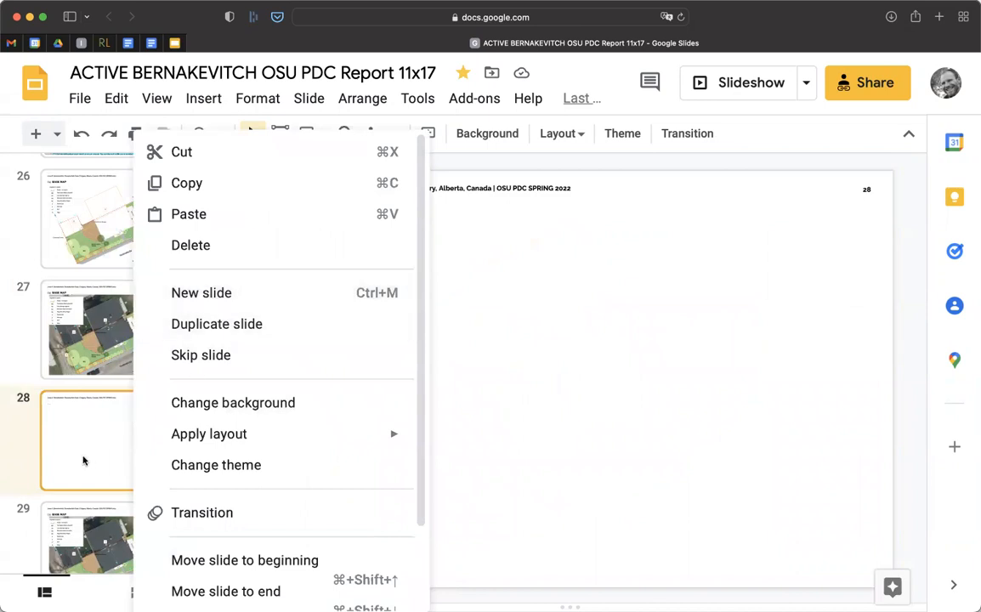
{"action": "left_click", "coordinate": [119, 443]}
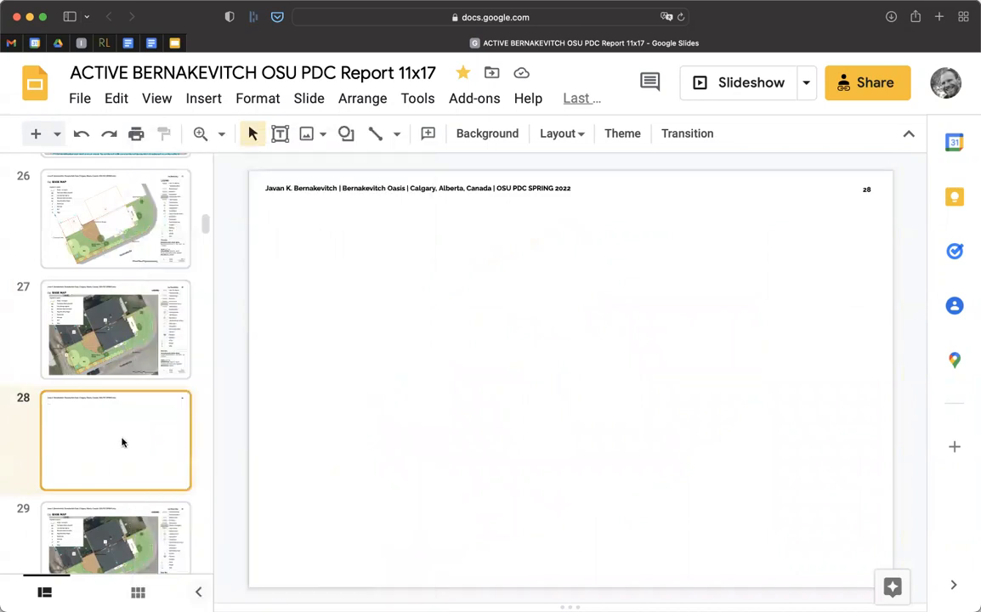
Step: Insert a new slide directly after slide 27
{"action": "left_click", "coordinate": [142, 363]}
{"action": "right_click", "coordinate": [142, 363]}
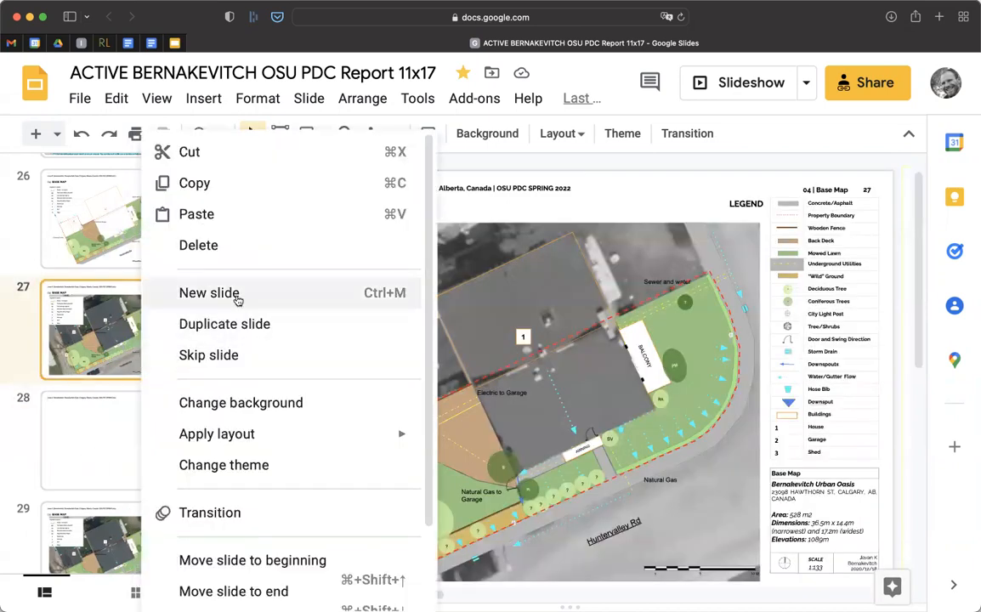
{"action": "left_click", "coordinate": [209, 293]}
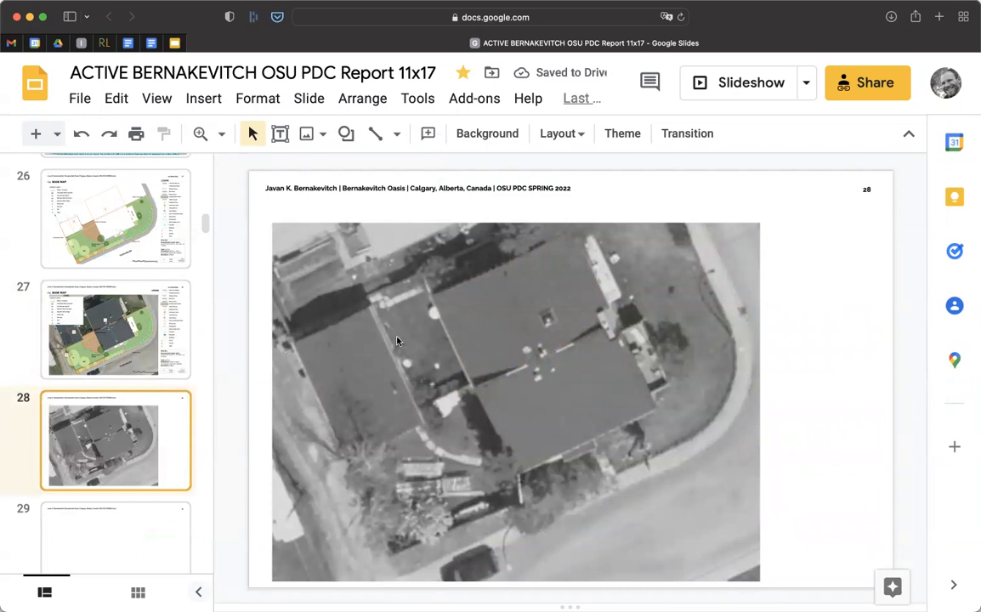
Step: Apply the Blank layout to the new slide 28
{"action": "key", "text": "Down"}
{"action": "key", "text": "Up"}
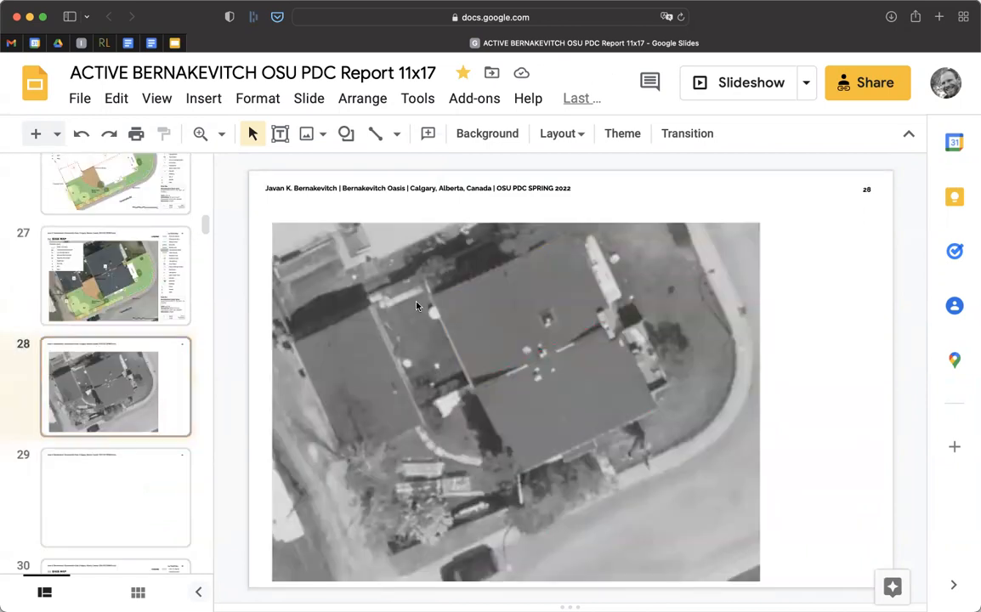
{"action": "left_click", "coordinate": [563, 134]}
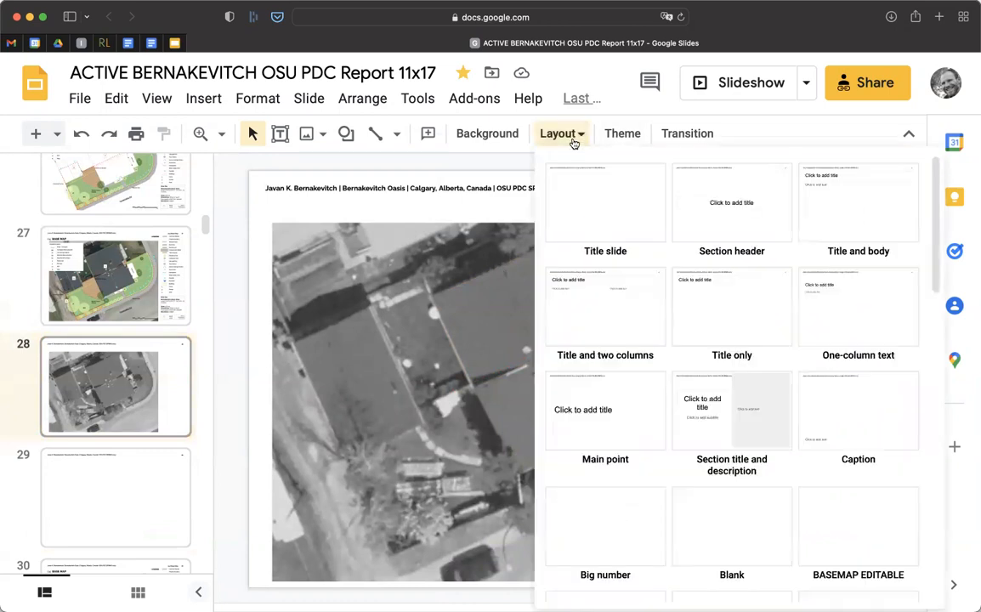
{"action": "scroll", "coordinate": [749, 364], "scroll_direction": "down", "scroll_amount": 3}
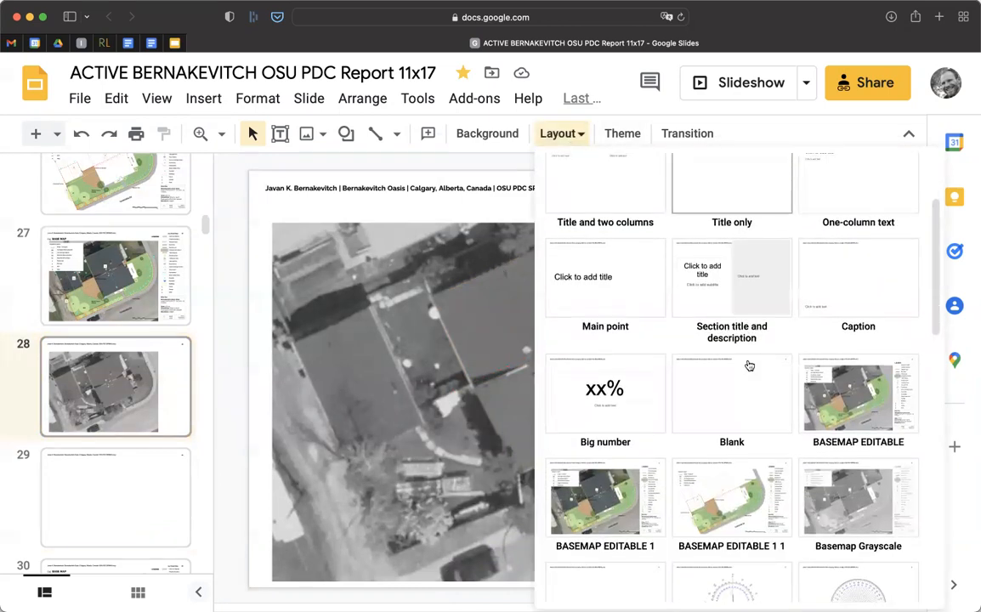
{"action": "left_click", "coordinate": [746, 397]}
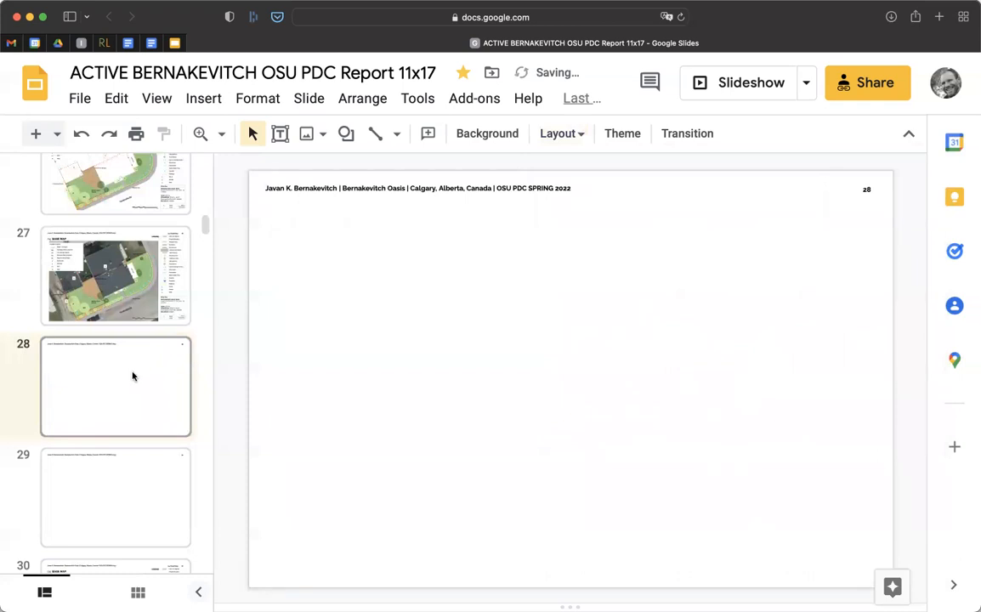
Step: Open slide 26 with the finished base map
{"action": "scroll", "coordinate": [146, 377], "scroll_direction": "up", "scroll_amount": 2}
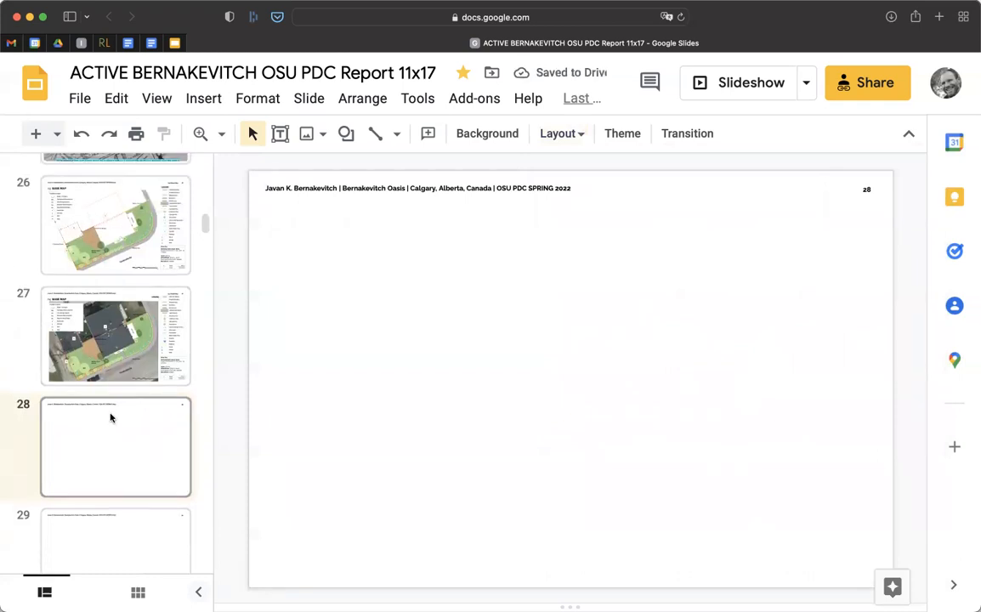
{"action": "left_click", "coordinate": [110, 215]}
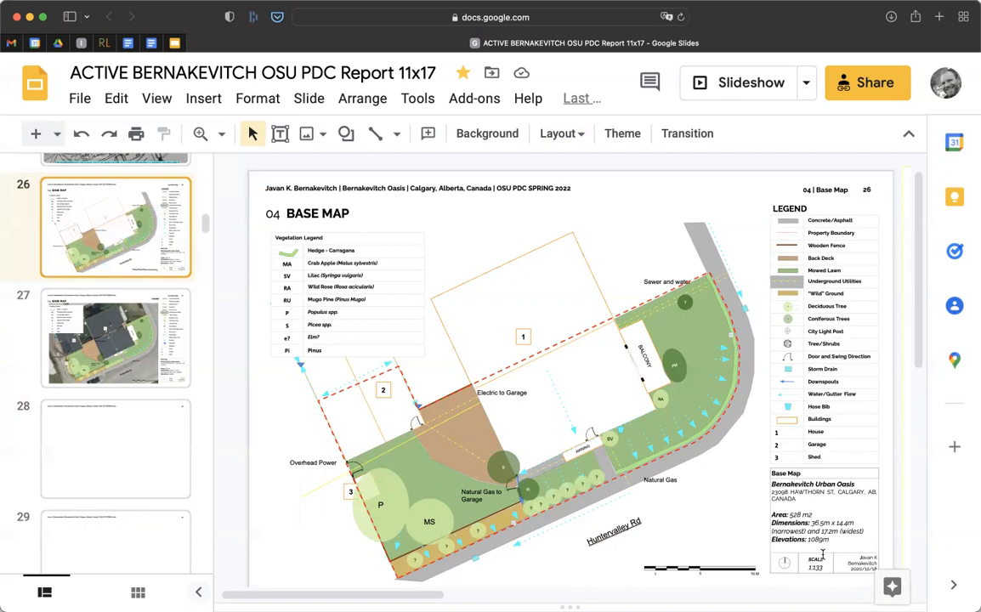
{"action": "left_click_drag", "start_coordinate": [228, 183], "coordinate": [874, 581]}
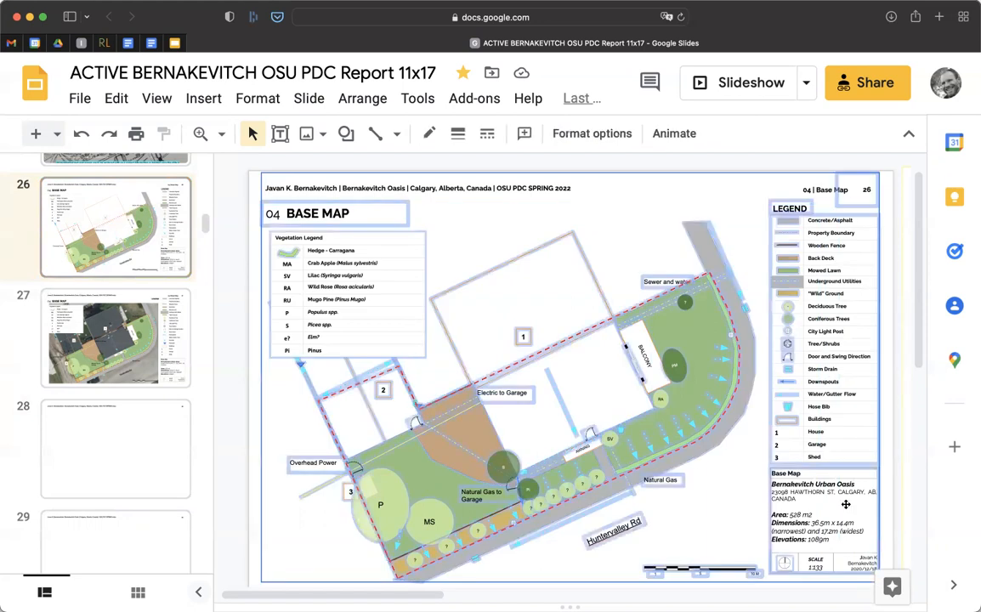
{"action": "left_click", "coordinate": [858, 194], "text": "shift"}
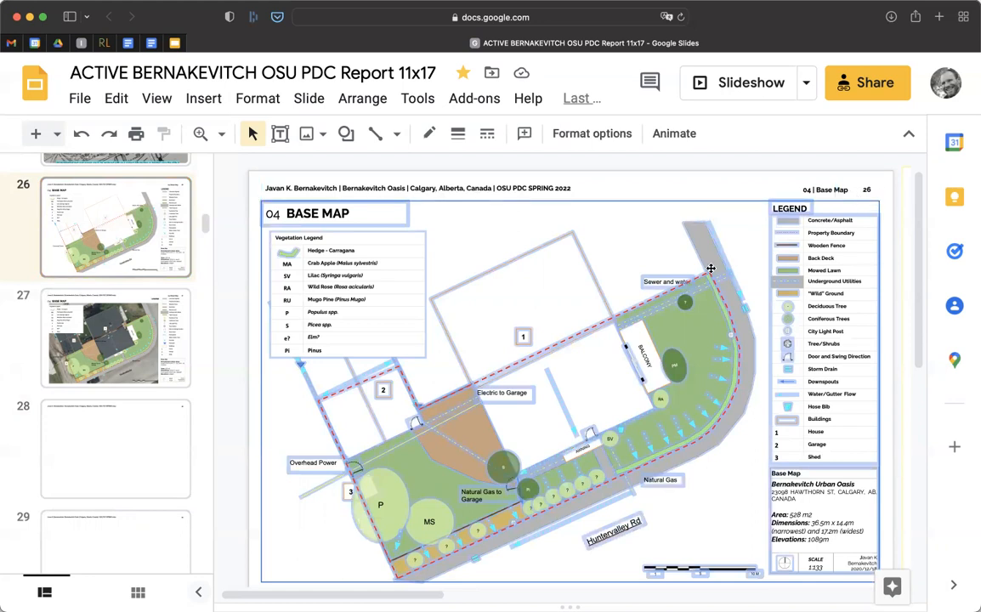
{"action": "right_click", "coordinate": [617, 259]}
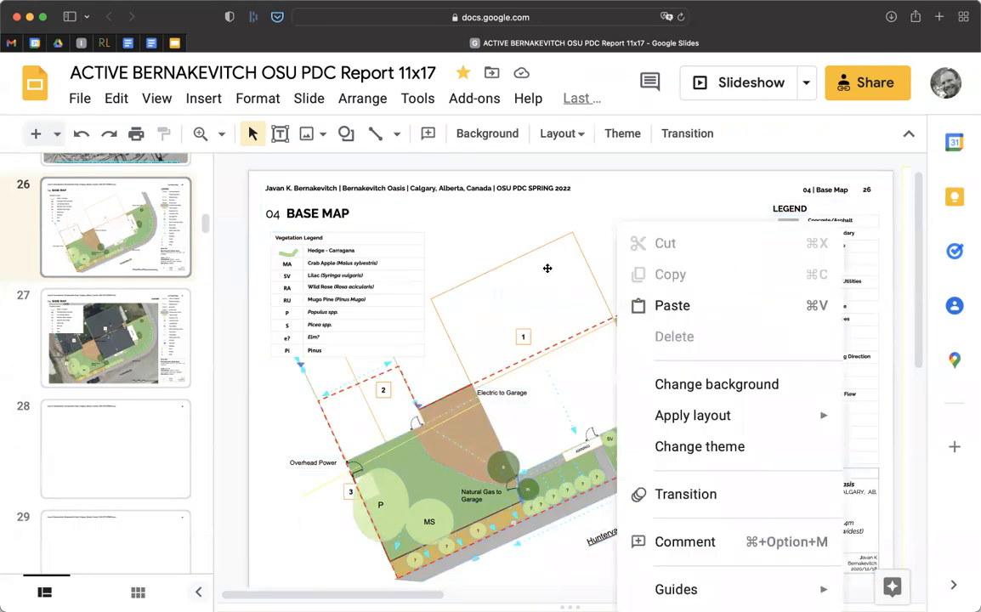
{"action": "left_click", "coordinate": [493, 241]}
{"action": "left_click", "coordinate": [242, 216]}
{"action": "left_click_drag", "start_coordinate": [221, 187], "coordinate": [890, 578]}
{"action": "left_click_drag", "start_coordinate": [258, 211], "coordinate": [865, 593]}
{"action": "key", "text": "super+z"}
Step: Select all base map objects on slide 26, including title and legends but not the page header or number, and copy them
{"action": "left_click", "coordinate": [251, 211]}
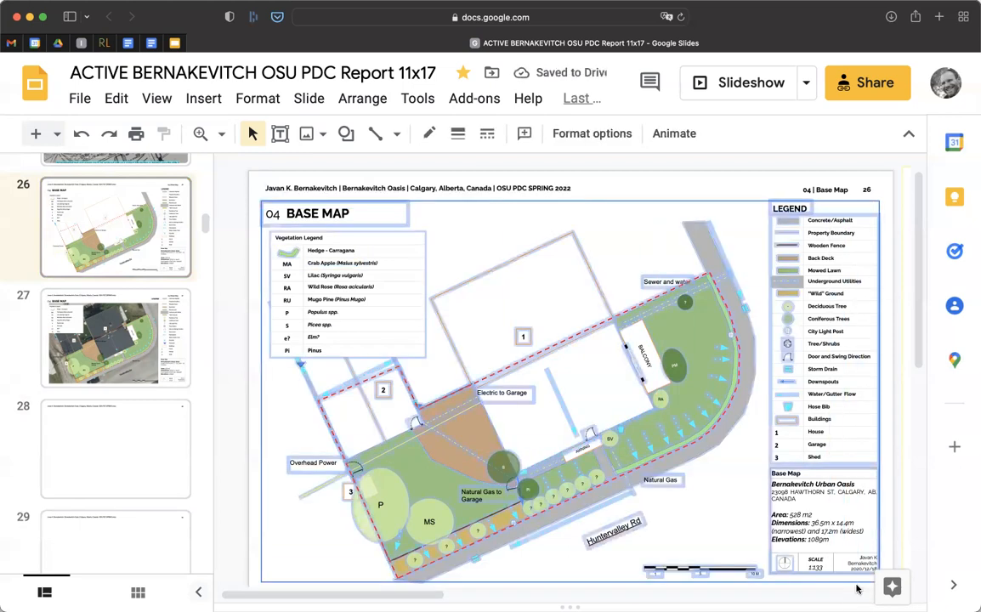
{"action": "right_click", "coordinate": [790, 279]}
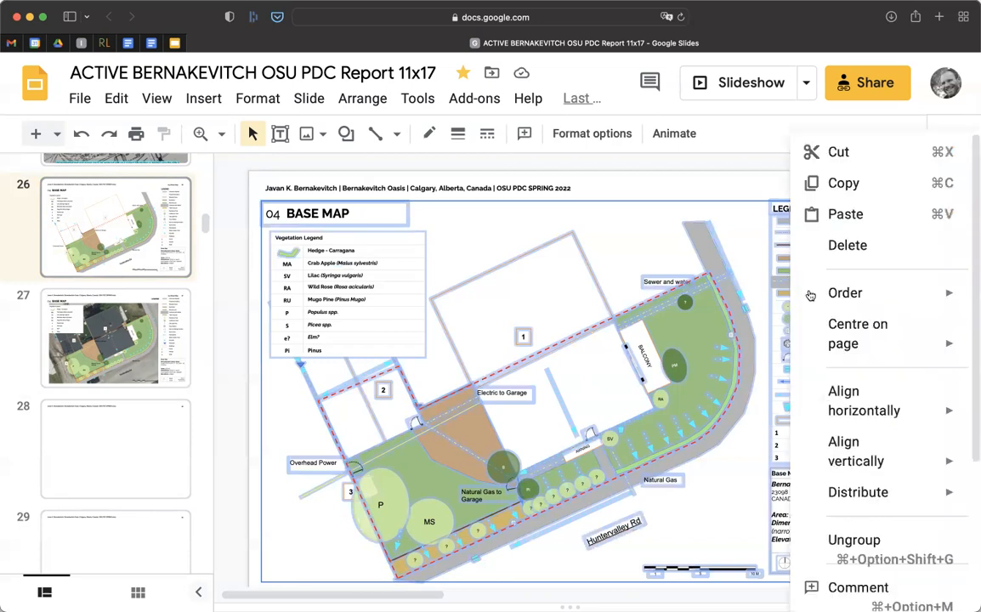
{"action": "left_click", "coordinate": [823, 185]}
Step: Paste the copied base map objects onto the blank slide 28 and clear the selection
{"action": "left_click", "coordinate": [89, 408]}
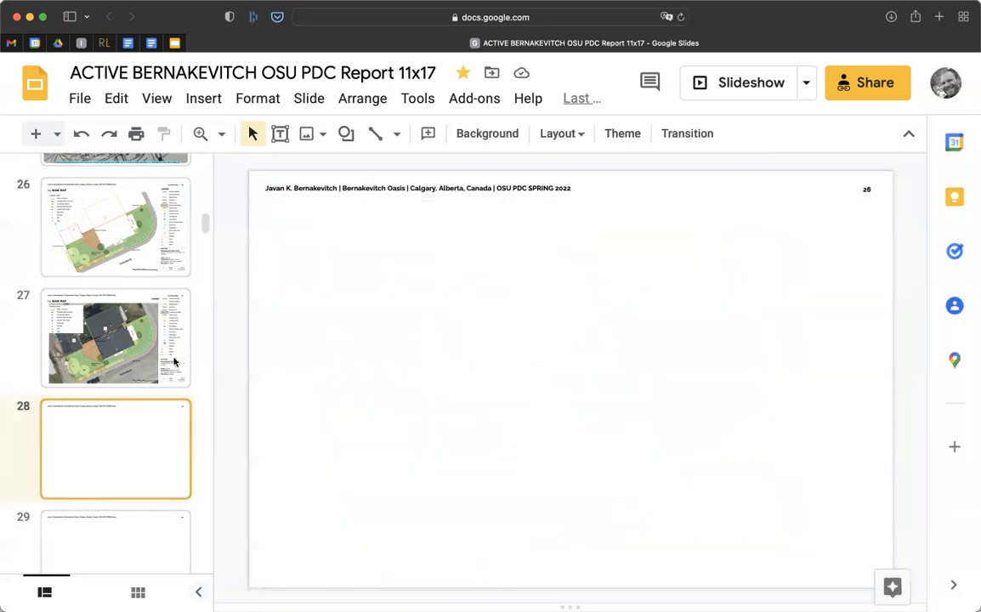
{"action": "right_click", "coordinate": [331, 334]}
{"action": "left_click", "coordinate": [372, 306]}
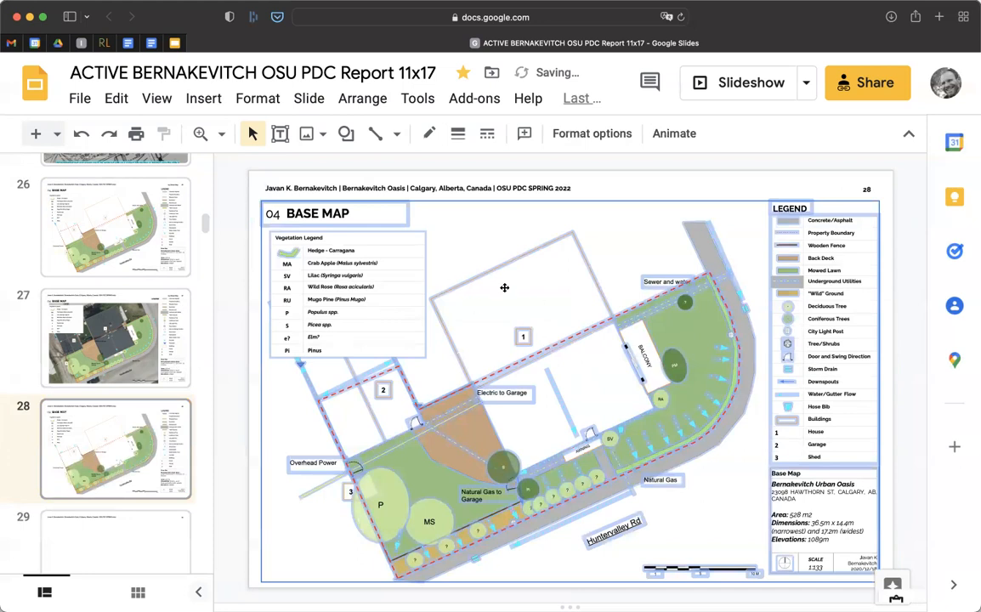
{"action": "left_click", "coordinate": [700, 188]}
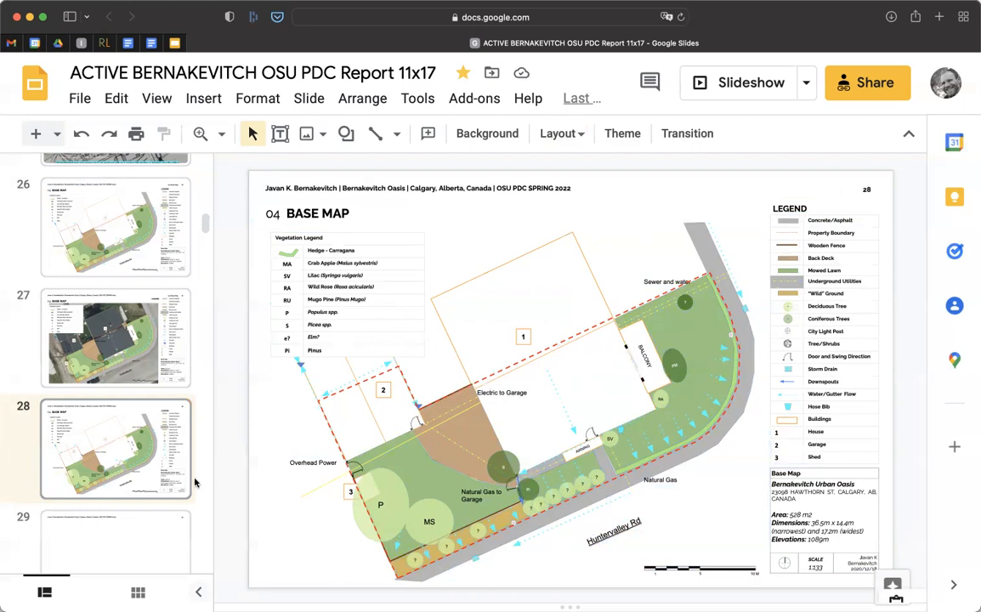
Step: Duplicate slide 28 twice to make two more base map copies as slides 29 and 30
{"action": "scroll", "coordinate": [68, 417], "scroll_direction": "down", "scroll_amount": 2}
{"action": "left_click", "coordinate": [106, 389]}
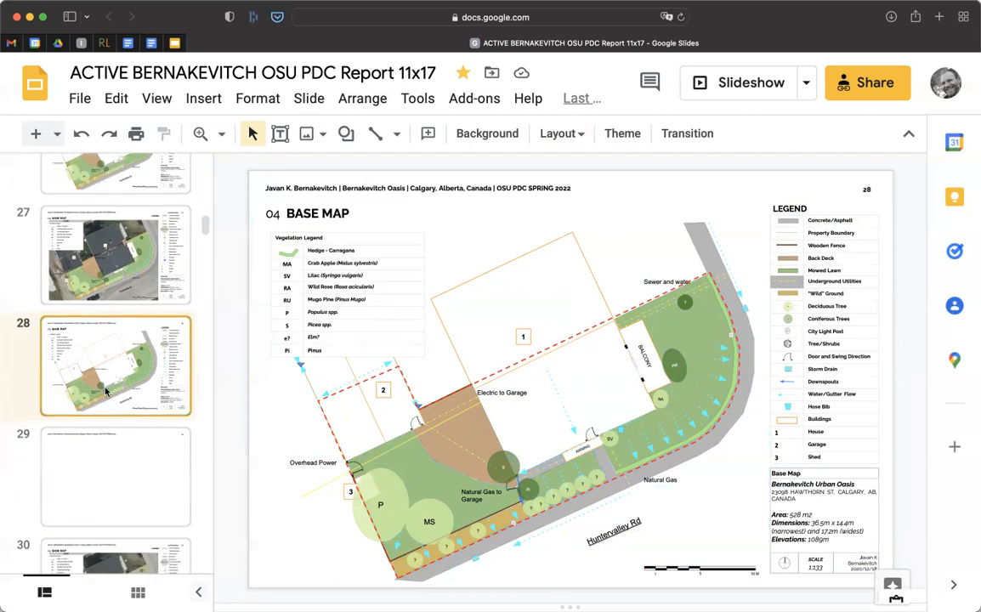
{"action": "key", "text": "super+d"}
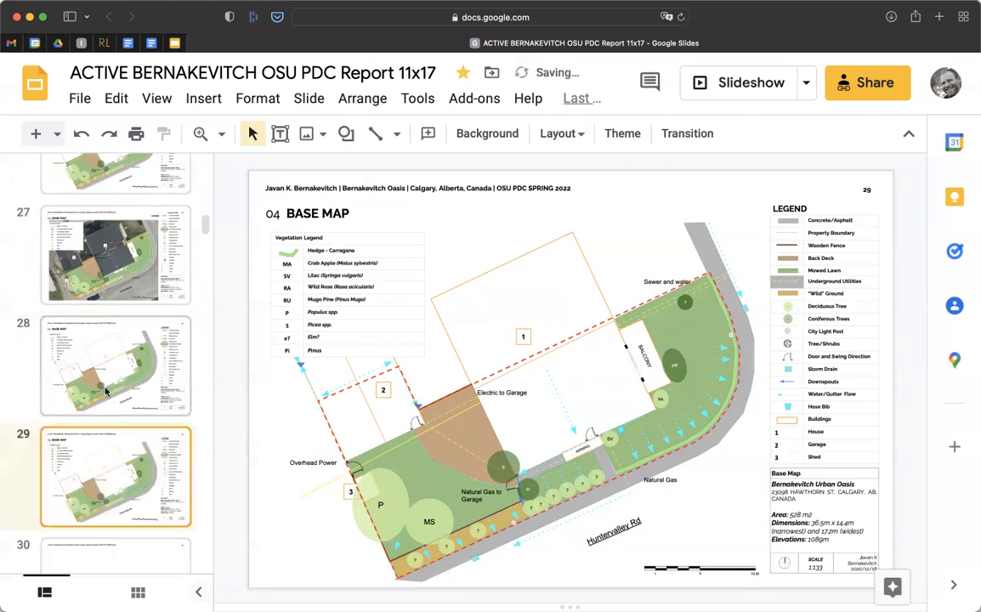
{"action": "key", "text": "super+d"}
{"action": "scroll", "coordinate": [106, 392], "scroll_direction": "down", "scroll_amount": 2}
{"action": "scroll", "coordinate": [106, 393], "scroll_direction": "up", "scroll_amount": 1}
{"action": "left_click", "coordinate": [114, 250]}
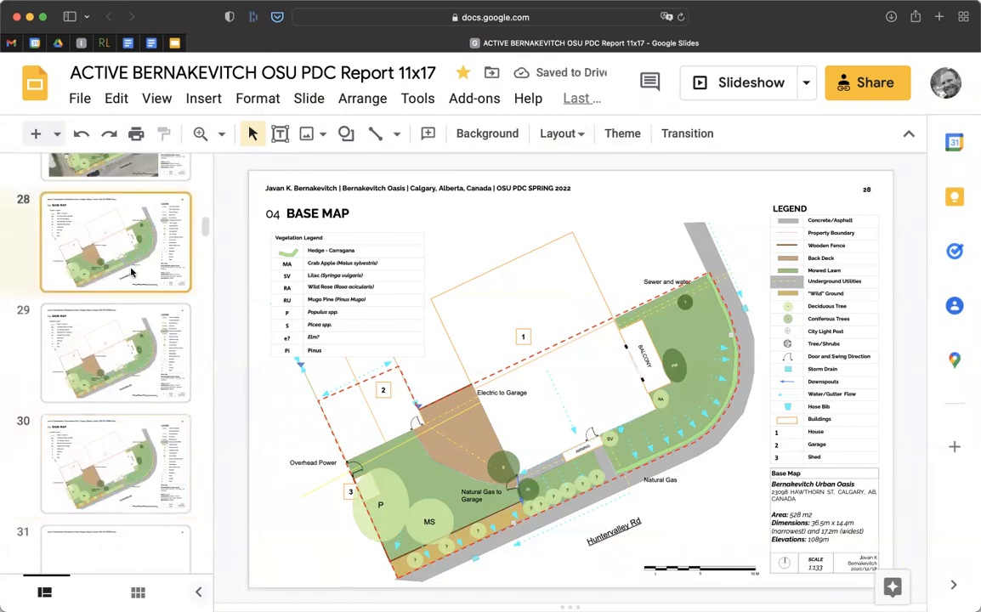
{"action": "right_click", "coordinate": [132, 272]}
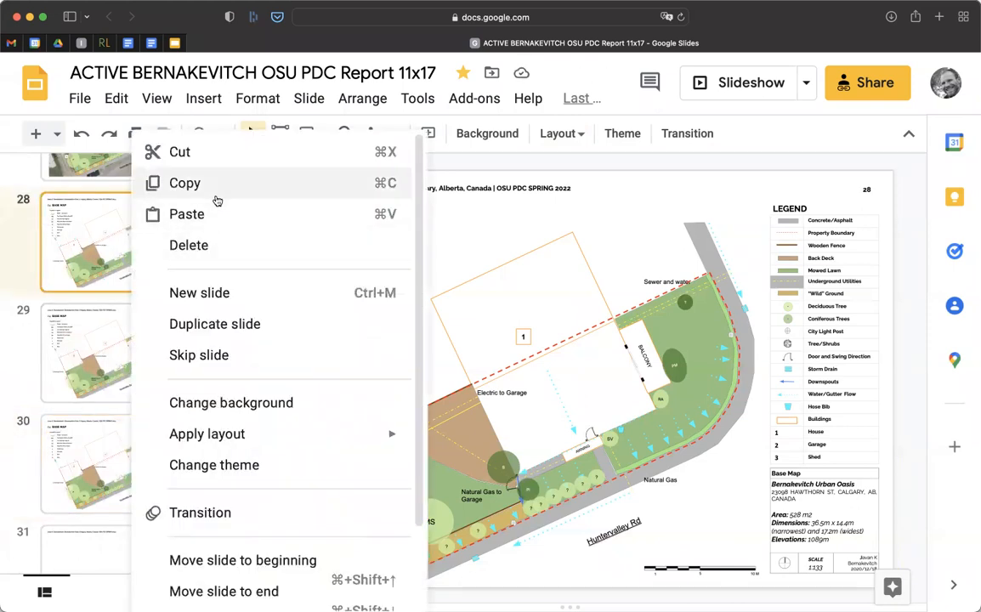
{"action": "left_click", "coordinate": [223, 330]}
{"action": "left_click", "coordinate": [128, 264]}
{"action": "key", "text": "Down"}
{"action": "key", "text": "Down"}
Step: Delete the "04 BASE MAP" title text box from slide 28
{"action": "left_click", "coordinate": [133, 262]}
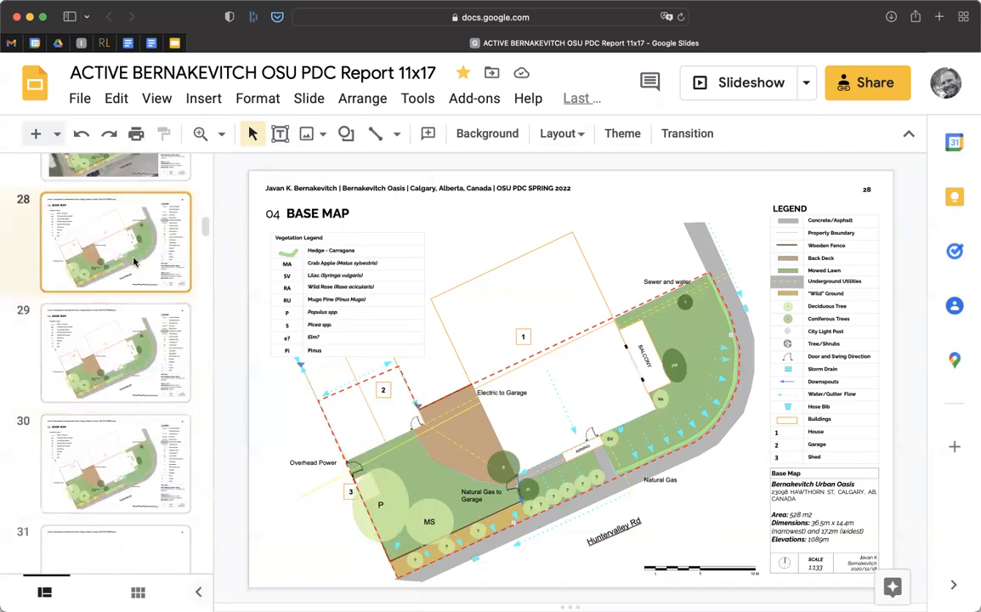
{"action": "left_click", "coordinate": [302, 211]}
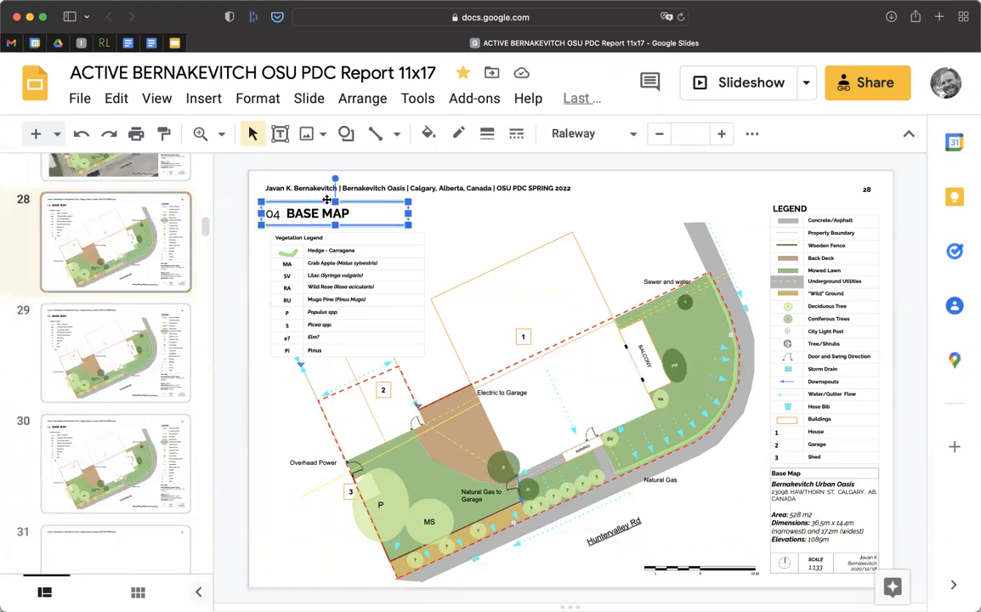
{"action": "key", "text": "Delete"}
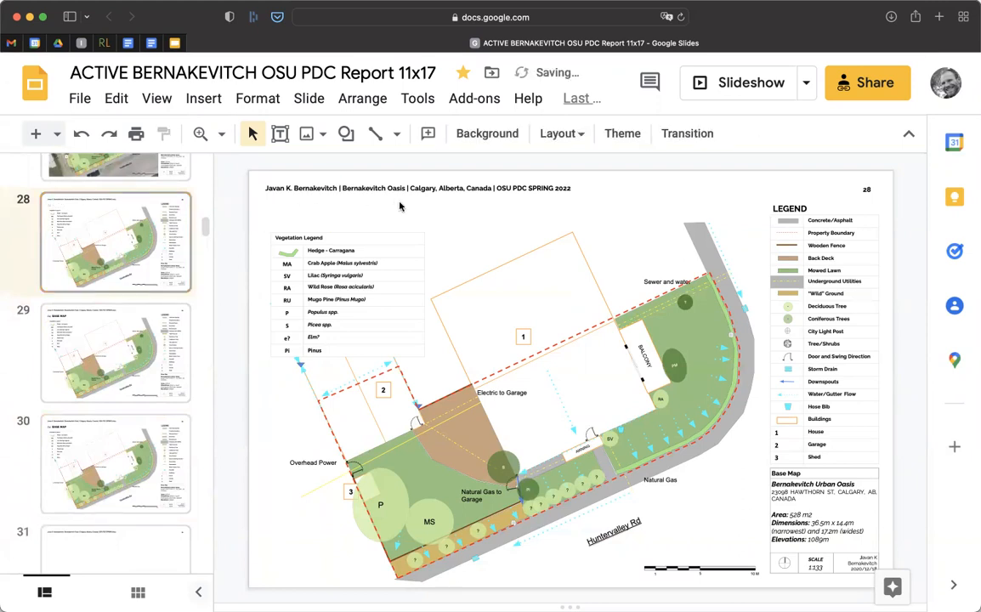
Step: Delete the Vegetation Legend box from slide 28, keeping the property boundary line in place
{"action": "left_click_drag", "start_coordinate": [258, 212], "coordinate": [393, 353]}
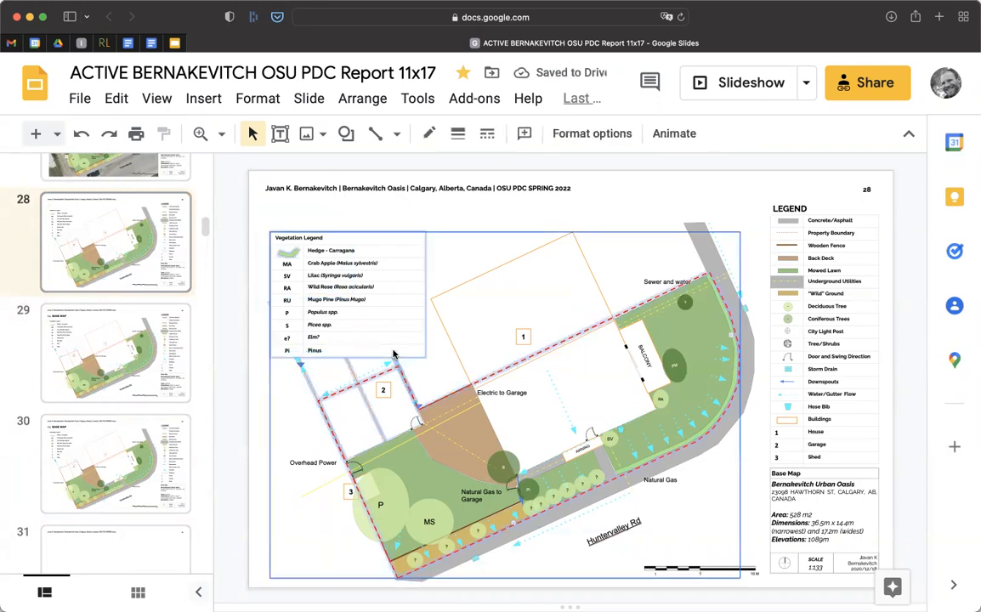
{"action": "left_click", "coordinate": [295, 225]}
{"action": "left_click_drag", "start_coordinate": [261, 217], "coordinate": [370, 290]}
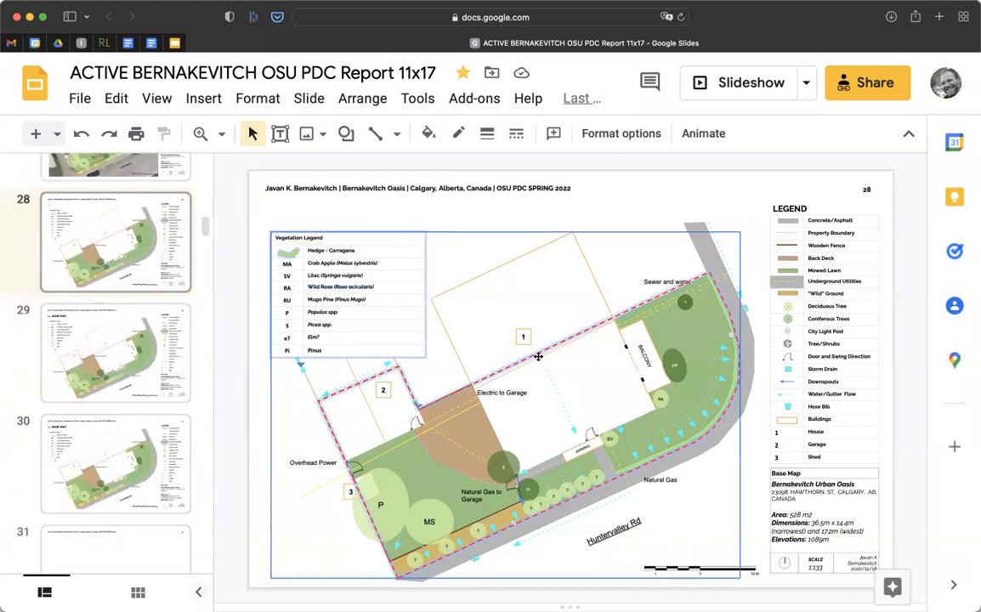
{"action": "left_click", "coordinate": [606, 380], "text": "shift"}
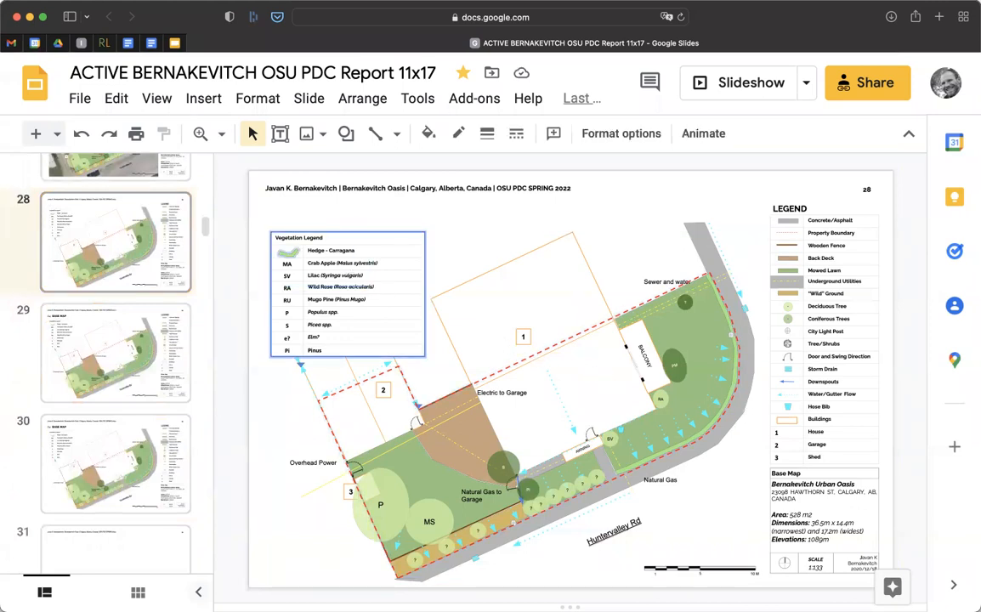
{"action": "key", "text": "Delete"}
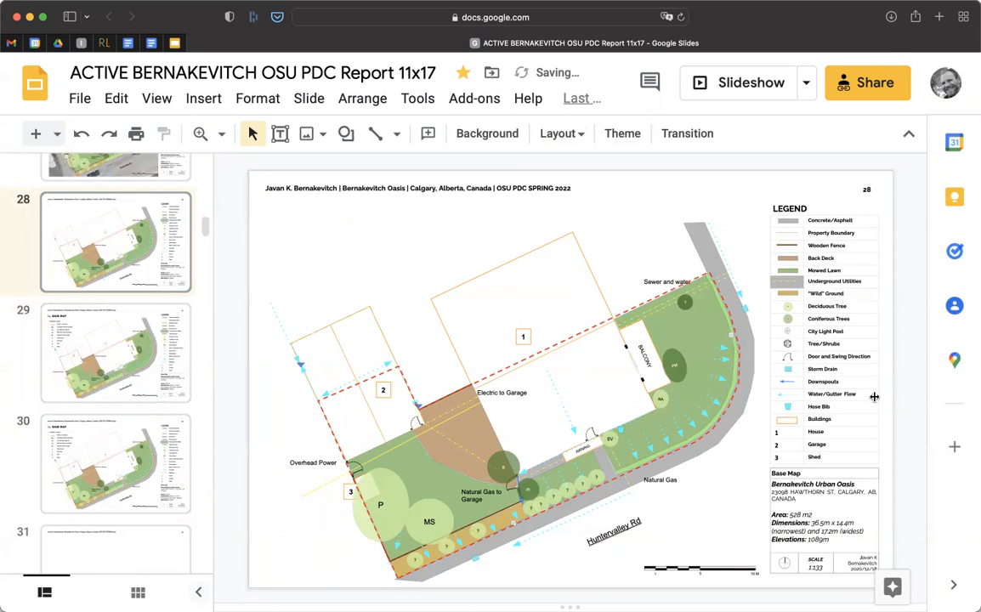
Step: Delete the main legend with its Base Map information block from slide 28, including the leftover city light post symbol
{"action": "left_click_drag", "start_coordinate": [885, 536], "coordinate": [707, 183]}
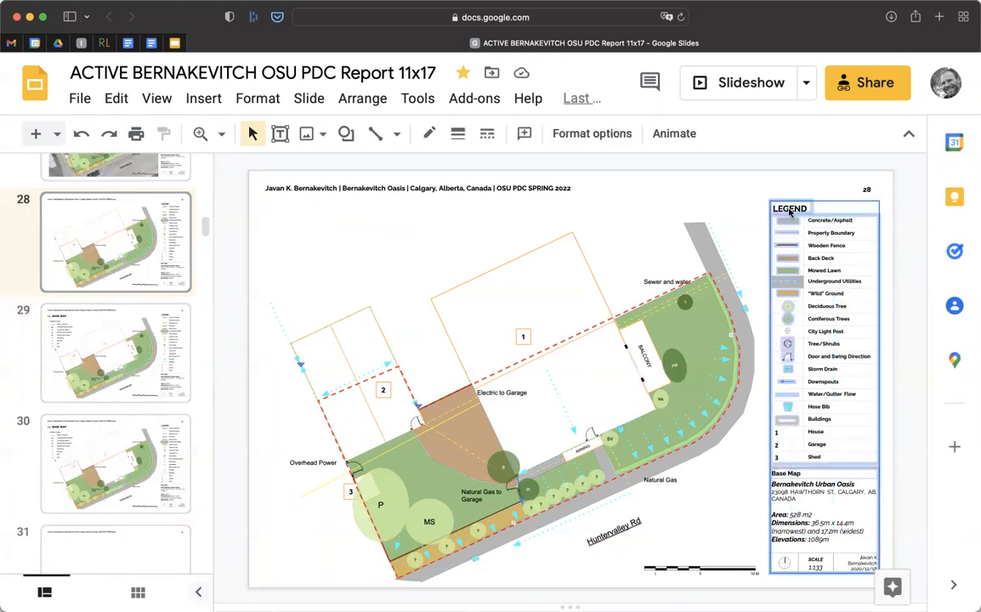
{"action": "key", "text": "BackSpace"}
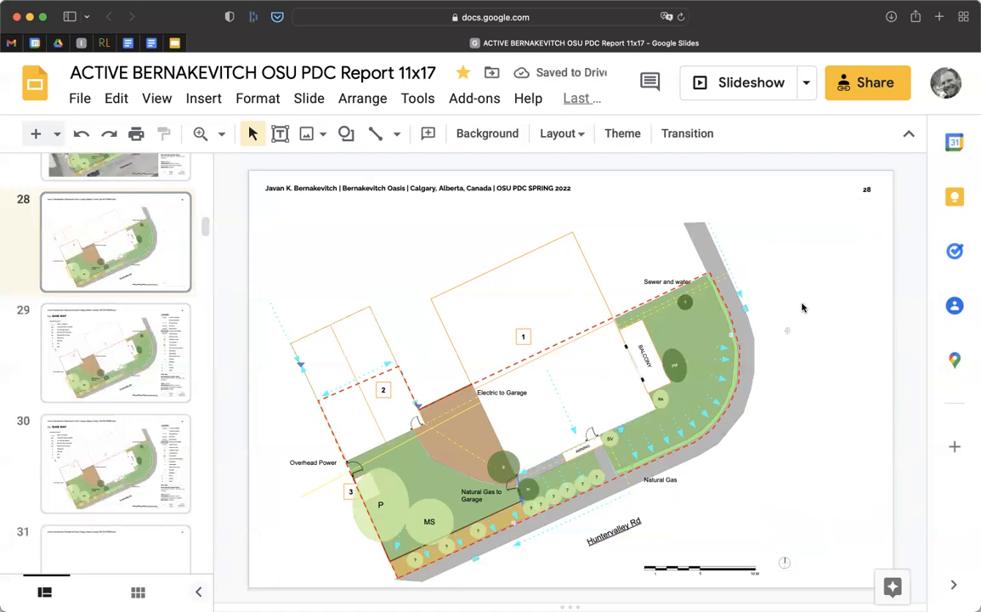
{"action": "left_click", "coordinate": [787, 330]}
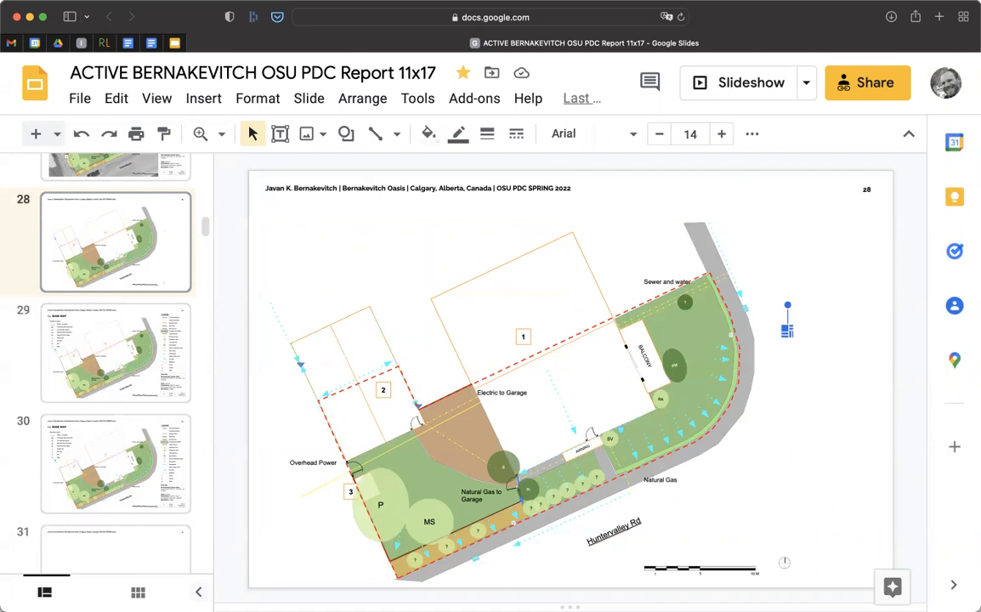
{"action": "key", "text": "BackSpace"}
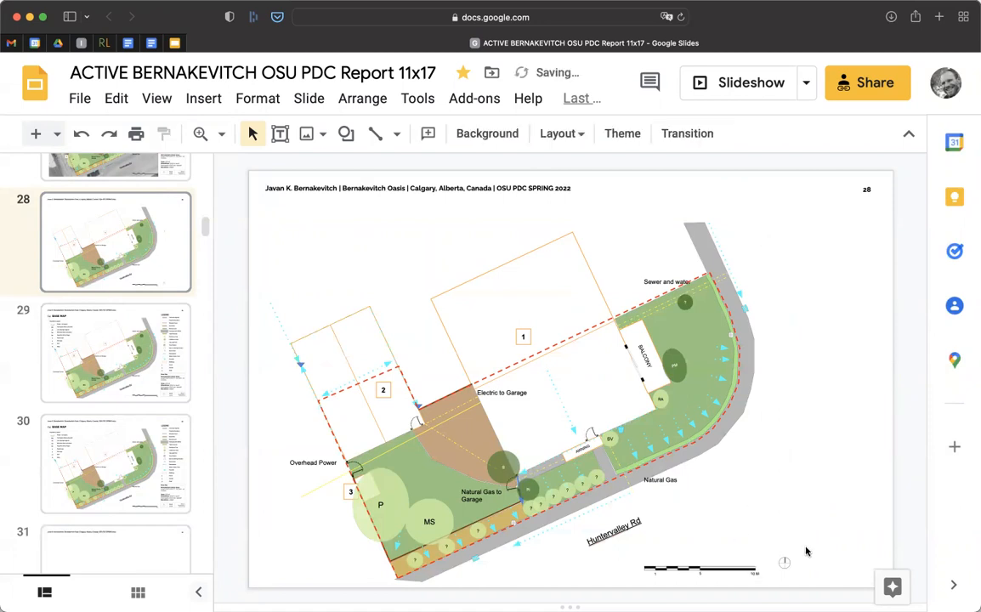
Step: Delete the scale bar, north arrow, grey street strip and page number from slide 28
{"action": "left_click_drag", "start_coordinate": [805, 558], "coordinate": [654, 581]}
{"action": "left_click", "coordinate": [687, 377]}
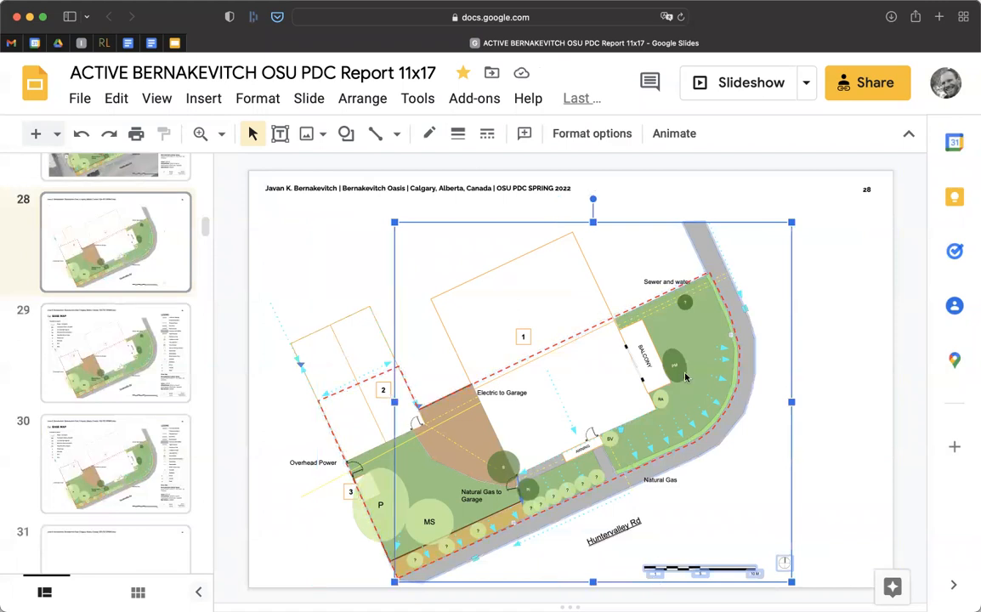
{"action": "key", "text": "Delete"}
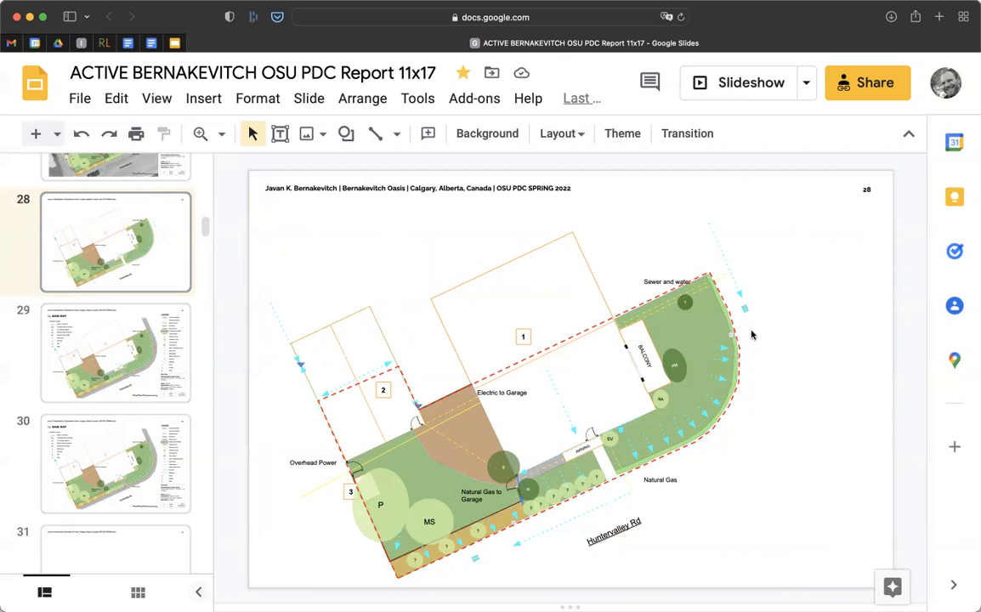
{"action": "left_click", "coordinate": [871, 189]}
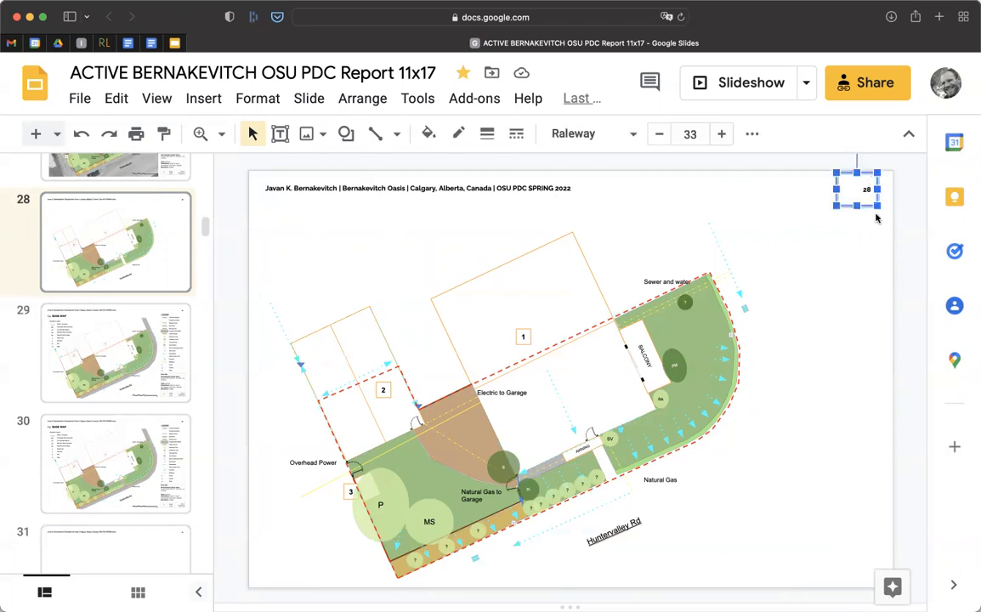
{"action": "key", "text": "BackSpace"}
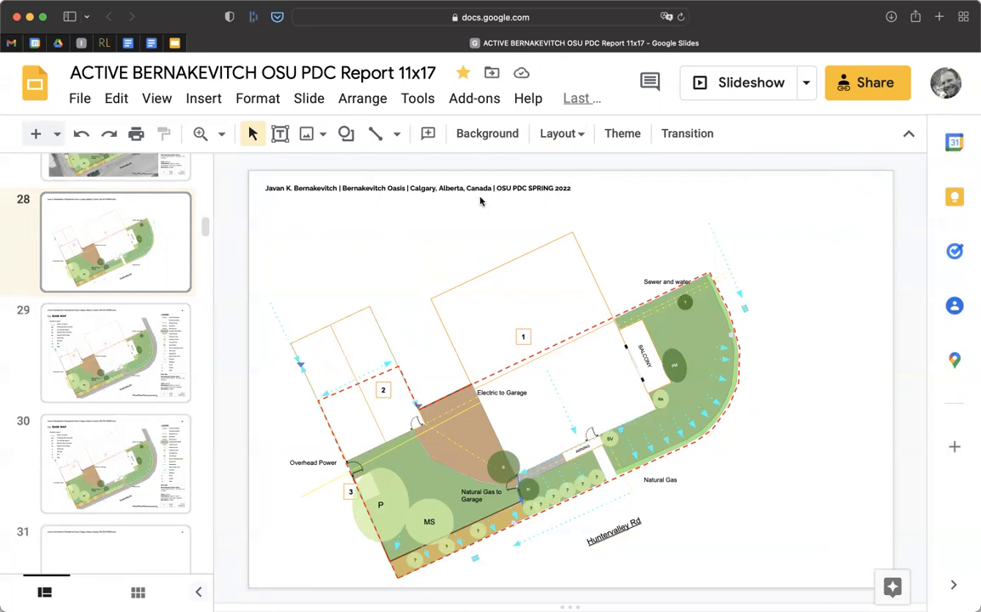
Step: Examine the page header on the master in the theme editor and return to slide 28
{"action": "left_click", "coordinate": [309, 99]}
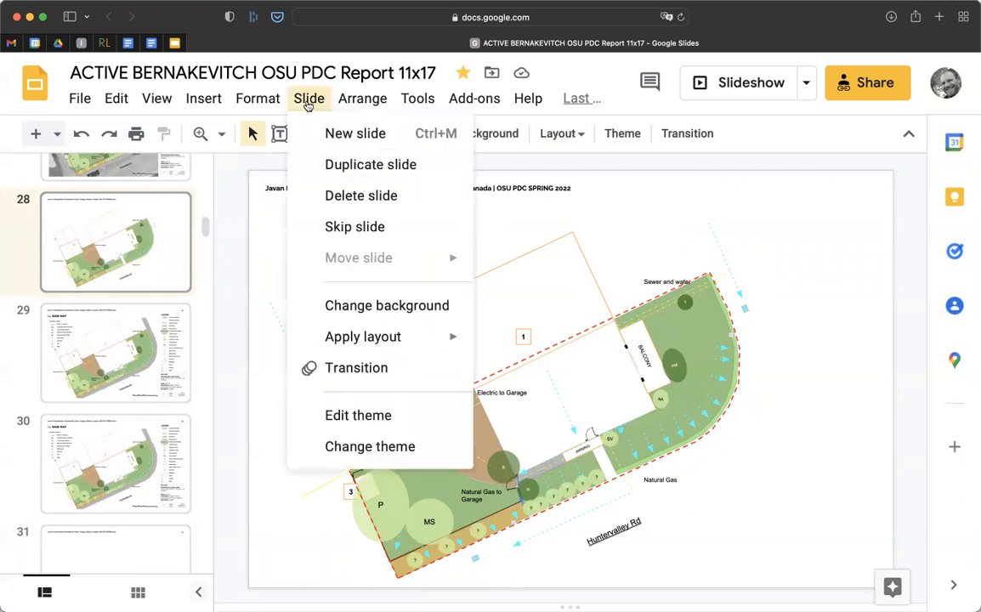
{"action": "left_click", "coordinate": [406, 418]}
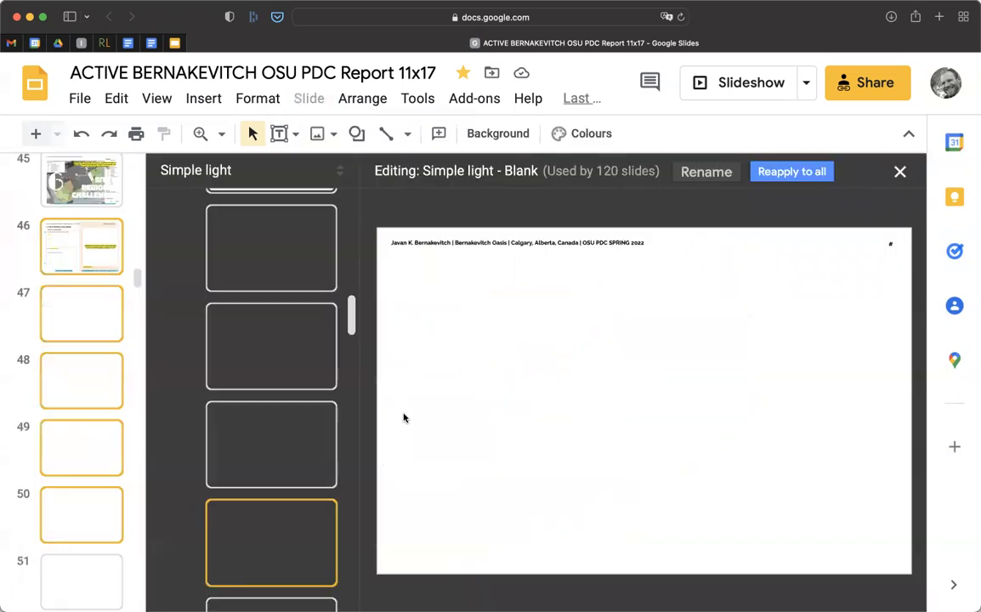
{"action": "scroll", "coordinate": [268, 321], "scroll_direction": "up", "scroll_amount": 10}
{"action": "left_click", "coordinate": [241, 261]}
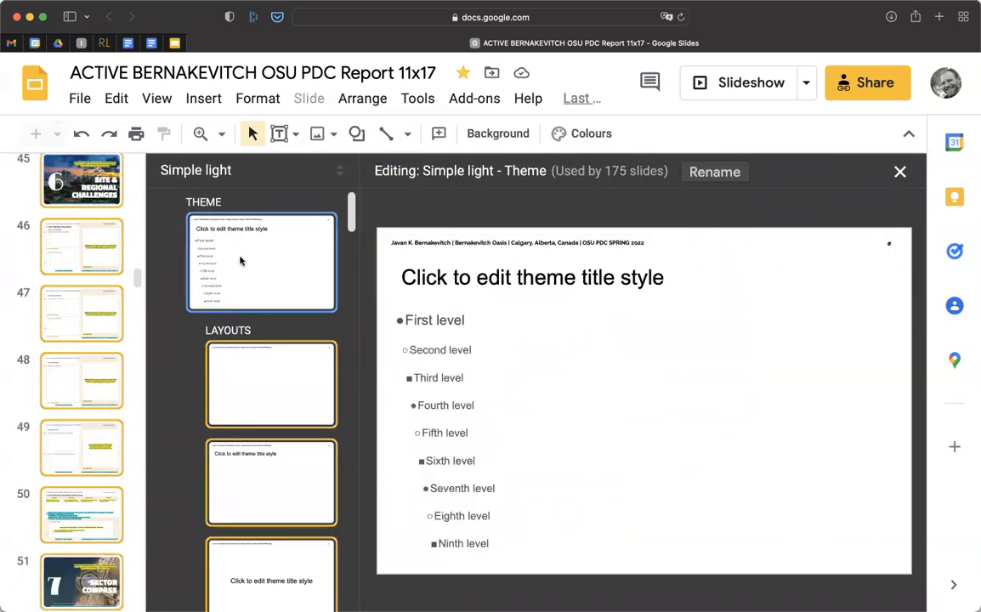
{"action": "left_click", "coordinate": [901, 172]}
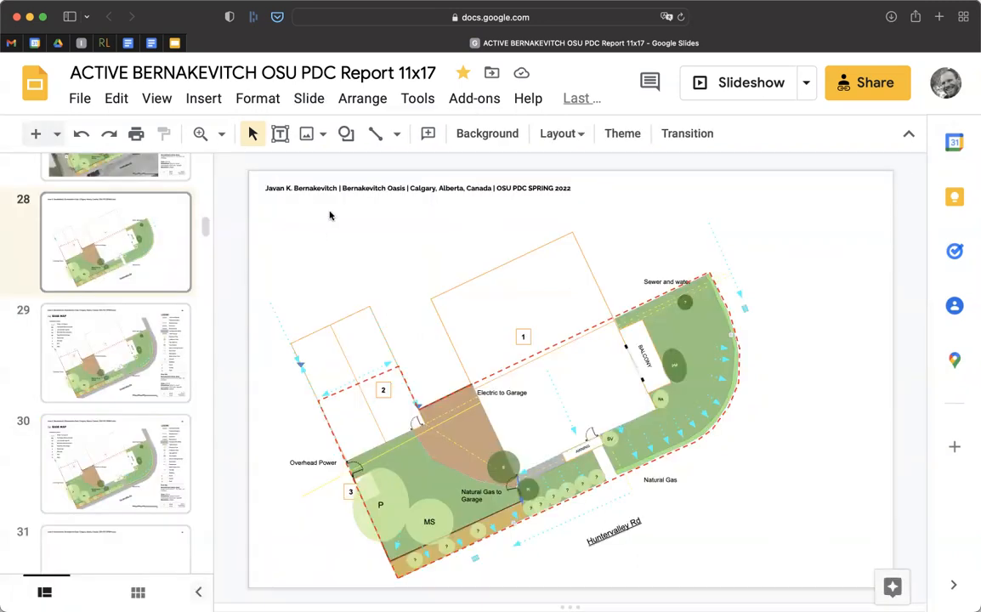
{"action": "left_click", "coordinate": [346, 133]}
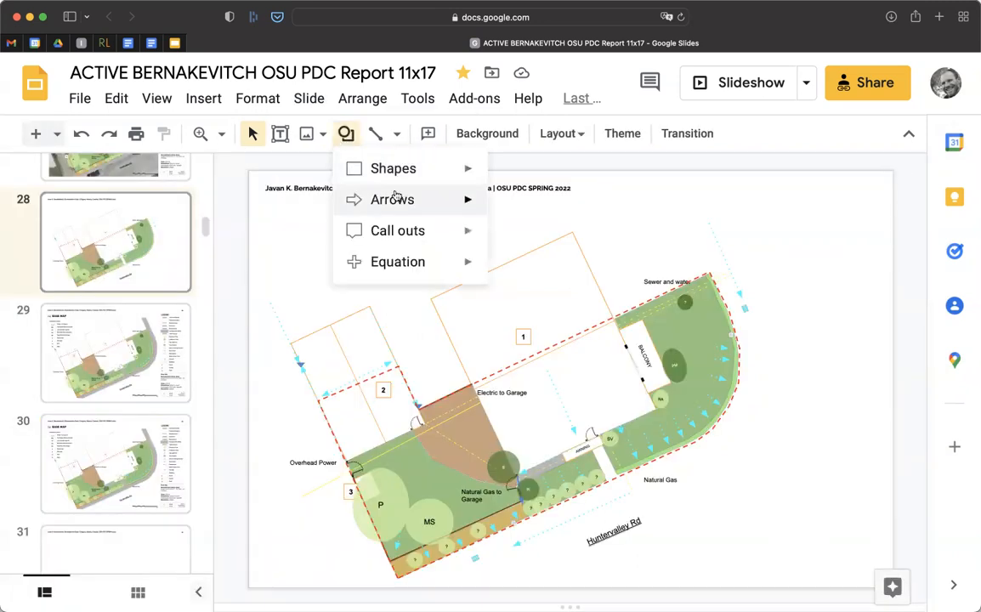
{"action": "mouse_move", "coordinate": [381, 176]}
{"action": "key", "text": "Escape"}
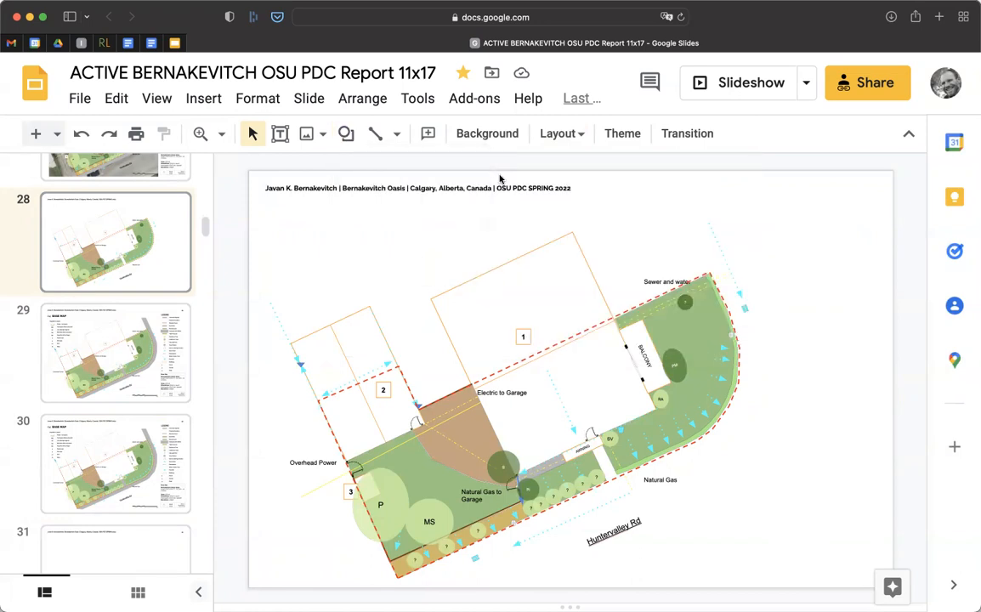
Step: Draw a wide, flat rectangle covering the page header text on slide 28
{"action": "left_click", "coordinate": [346, 136]}
{"action": "mouse_move", "coordinate": [382, 167]}
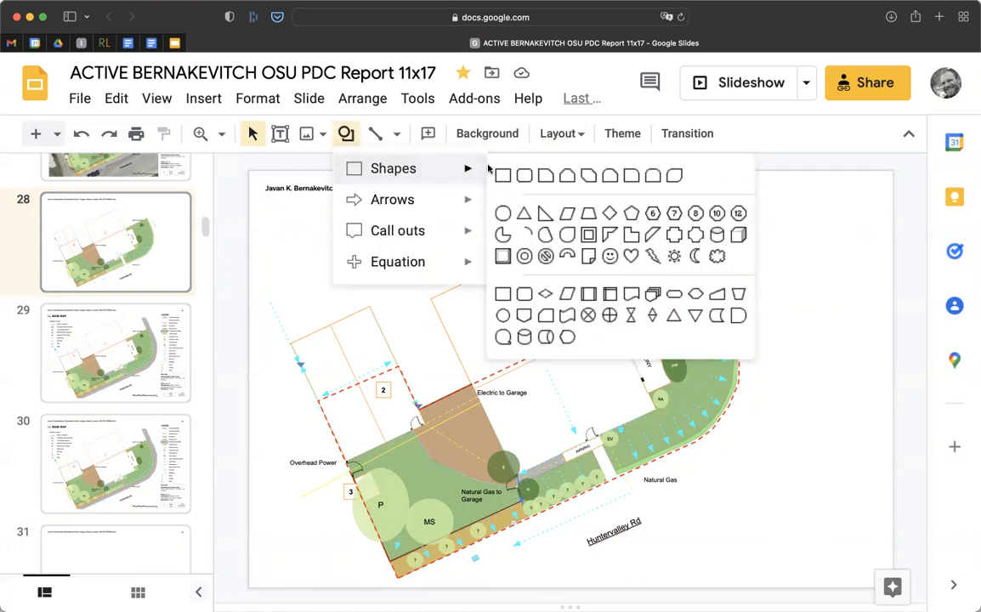
{"action": "left_click", "coordinate": [497, 169]}
{"action": "left_click_drag", "start_coordinate": [255, 180], "coordinate": [644, 209]}
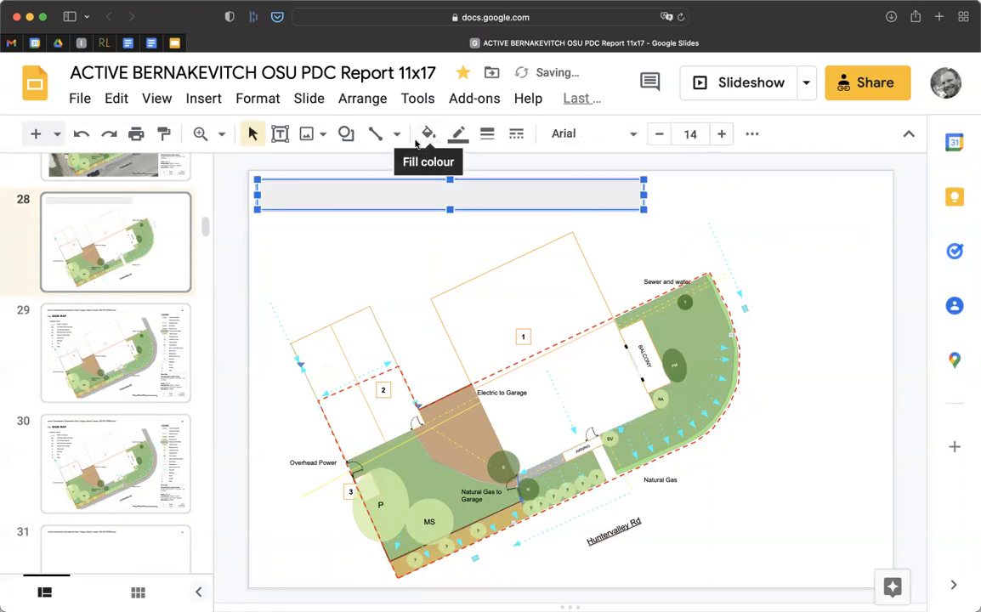
{"action": "left_click", "coordinate": [353, 137]}
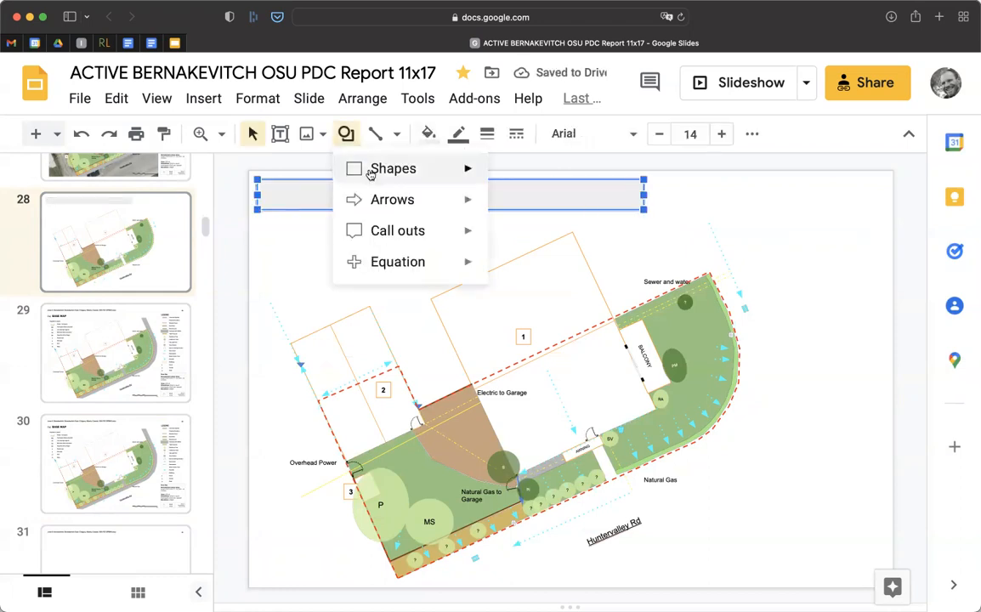
{"action": "mouse_move", "coordinate": [374, 170]}
{"action": "left_click", "coordinate": [504, 176]}
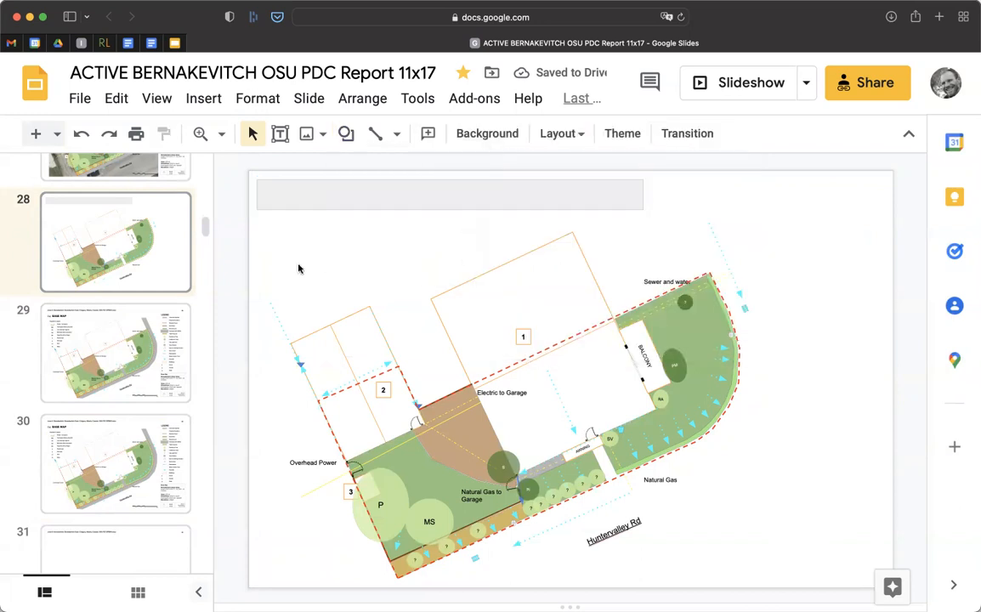
Step: Give the rectangle over the page header a white fill and a transparent border
{"action": "left_click", "coordinate": [494, 196]}
{"action": "left_click", "coordinate": [429, 133]}
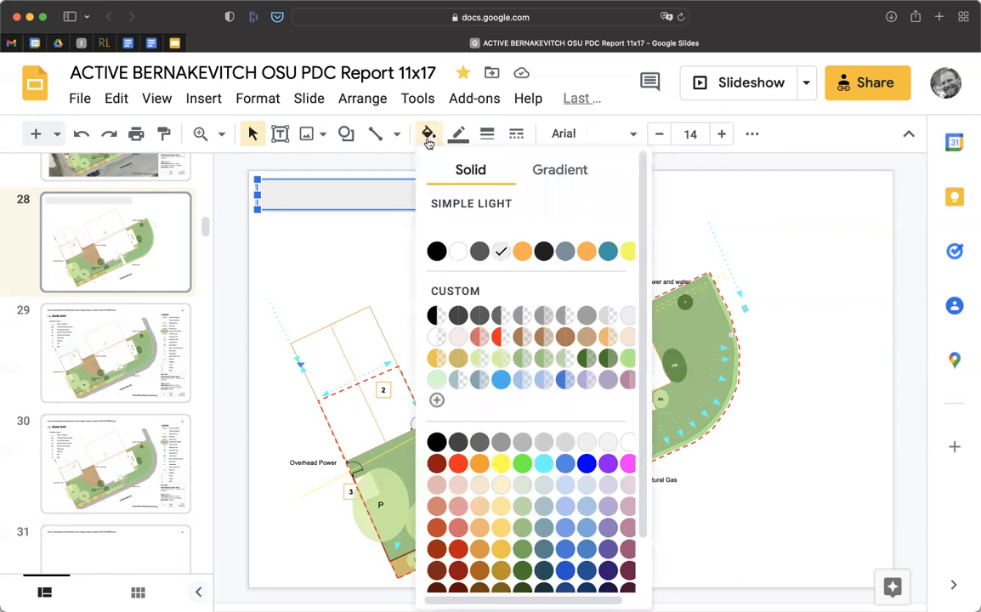
{"action": "left_click", "coordinate": [458, 252]}
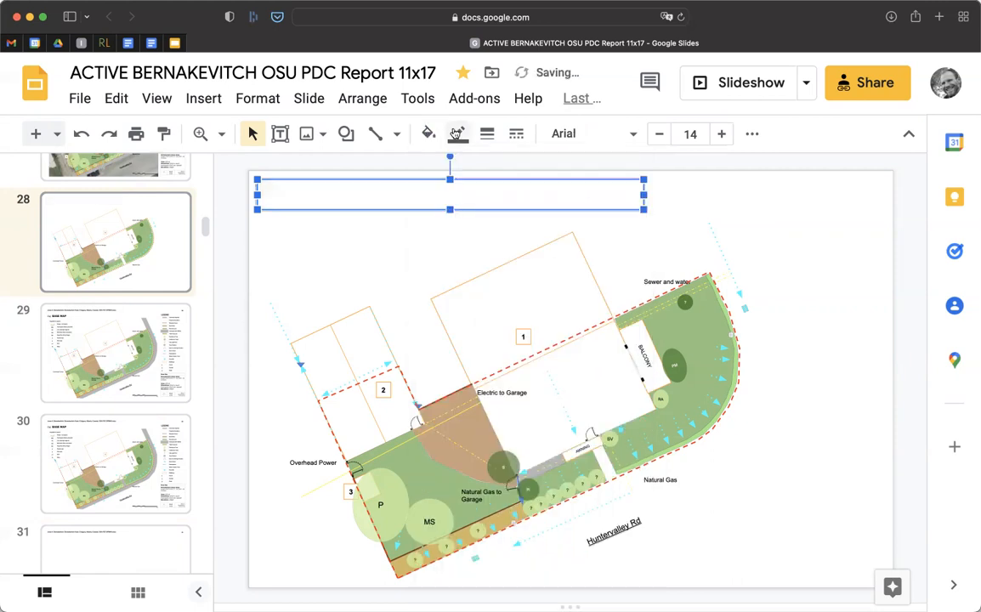
{"action": "left_click", "coordinate": [443, 270]}
{"action": "left_click", "coordinate": [461, 195]}
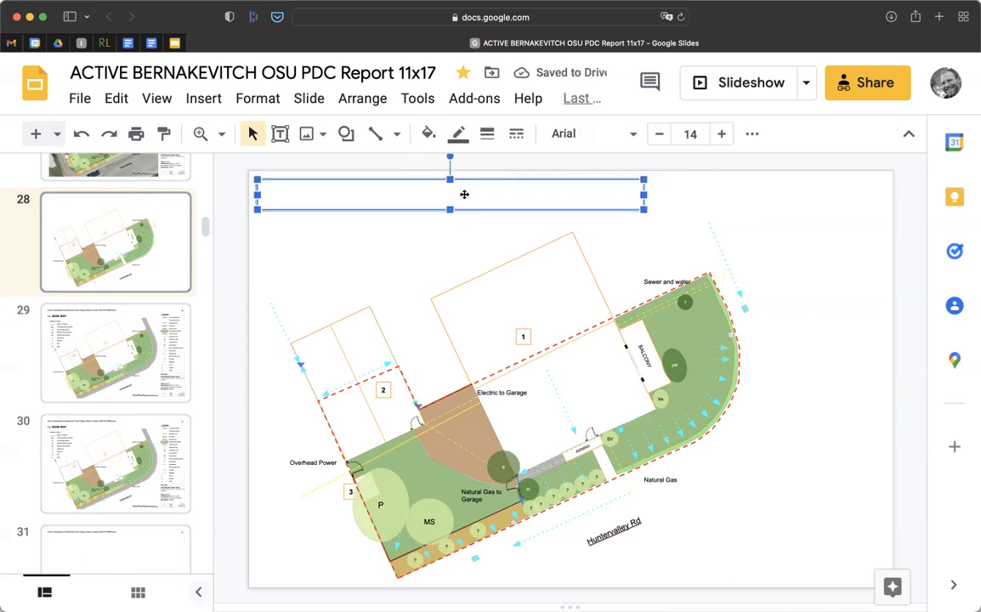
{"action": "left_click", "coordinate": [487, 134]}
{"action": "left_click", "coordinate": [459, 135]}
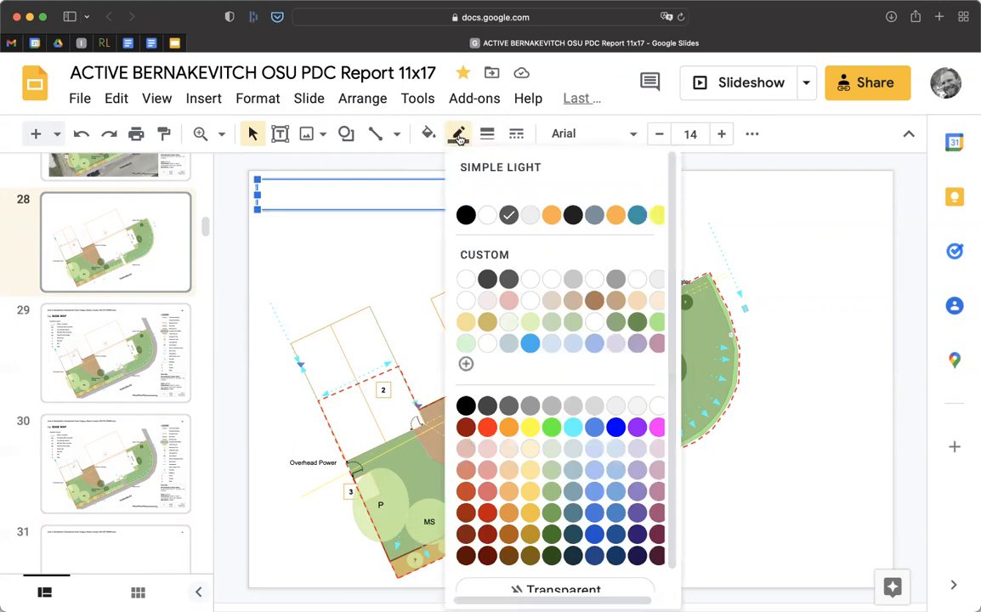
{"action": "left_click", "coordinate": [550, 588]}
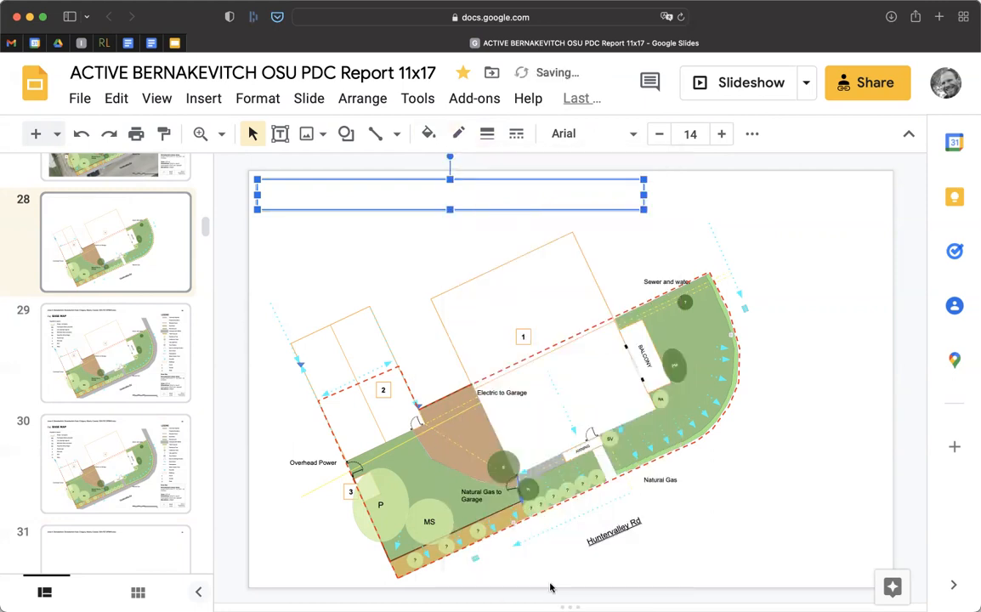
{"action": "left_click", "coordinate": [832, 299]}
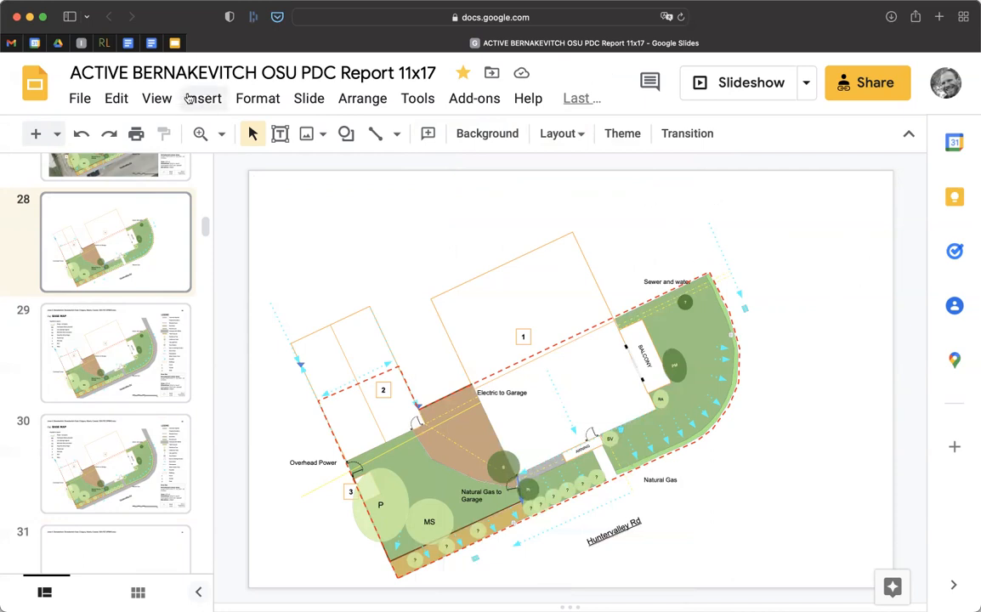
Step: Download the current slide 28 as a PNG image
{"action": "left_click", "coordinate": [85, 101]}
{"action": "mouse_move", "coordinate": [164, 356]}
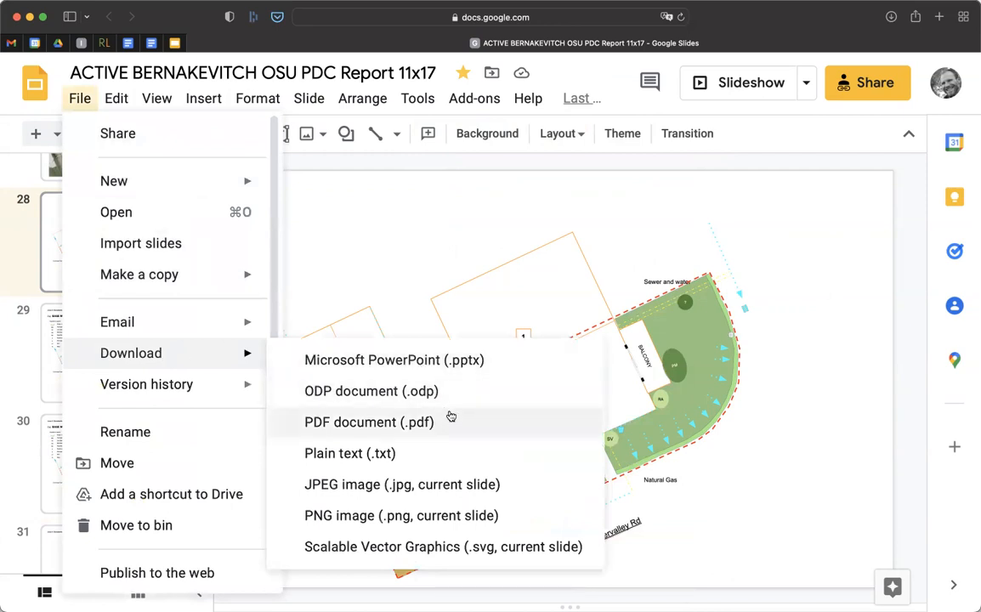
{"action": "left_click", "coordinate": [490, 515]}
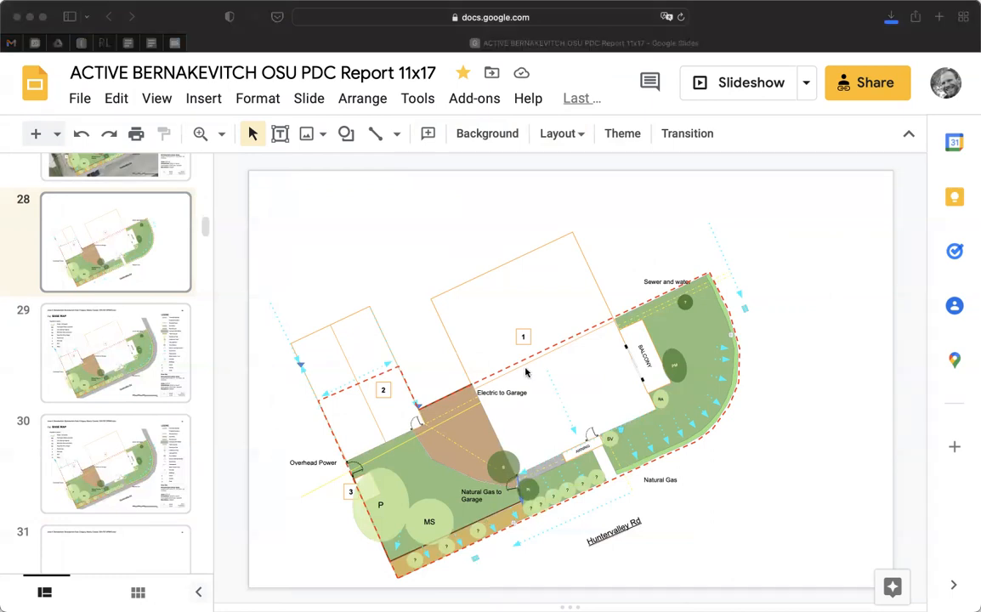
{"action": "left_click", "coordinate": [892, 350]}
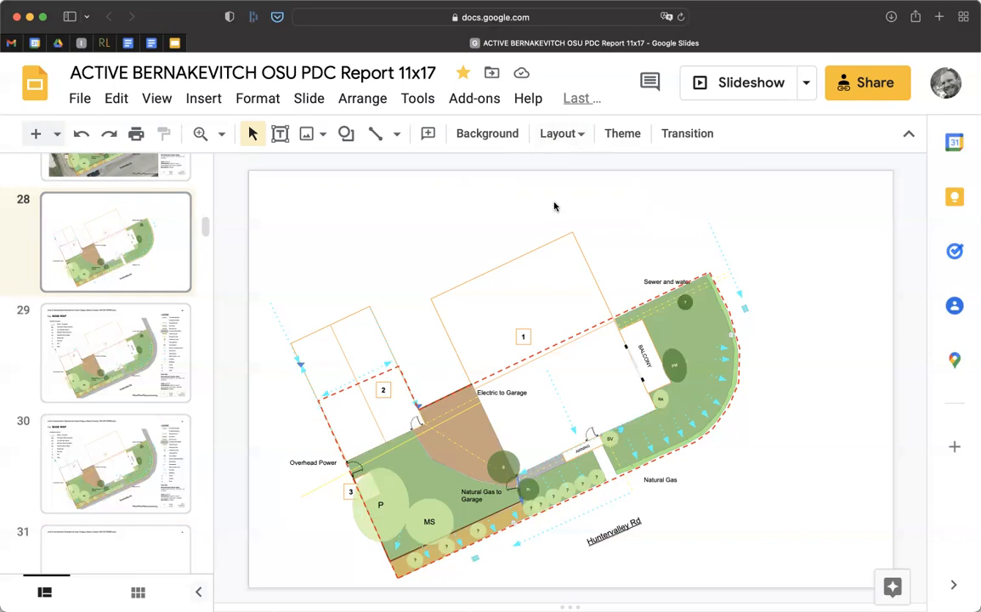
Step: Open the theme editor and add a new layout directly after the Title Slide 1 layout
{"action": "left_click", "coordinate": [311, 99]}
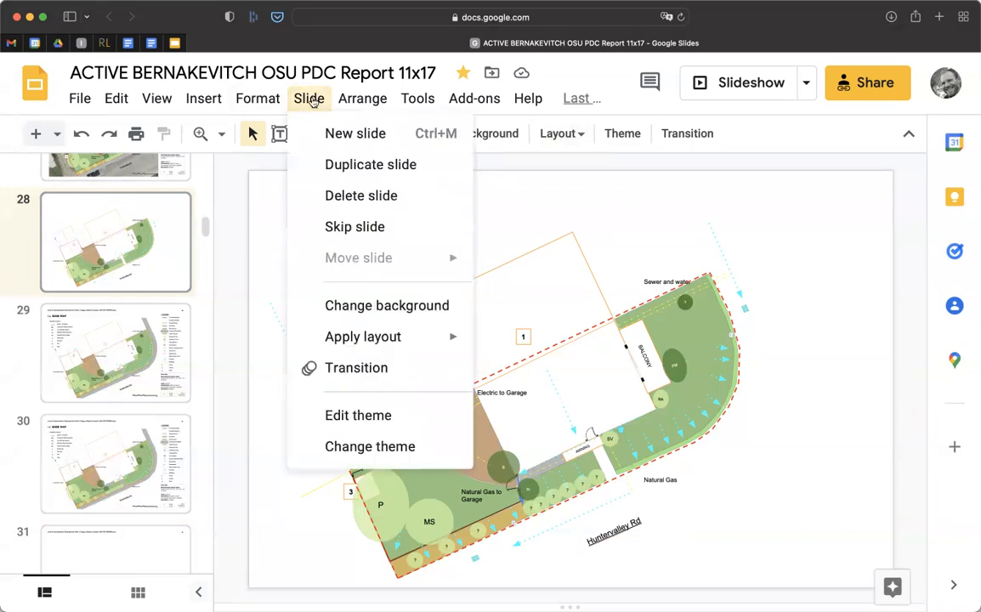
{"action": "left_click", "coordinate": [374, 417]}
{"action": "scroll", "coordinate": [260, 348], "scroll_direction": "down", "scroll_amount": 5}
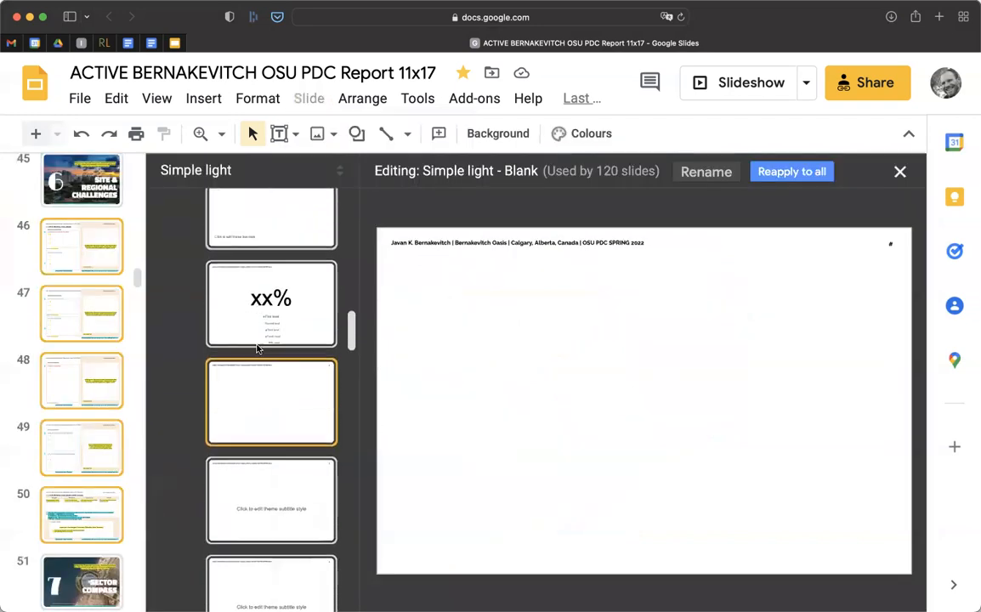
{"action": "scroll", "coordinate": [258, 349], "scroll_direction": "down", "scroll_amount": 10}
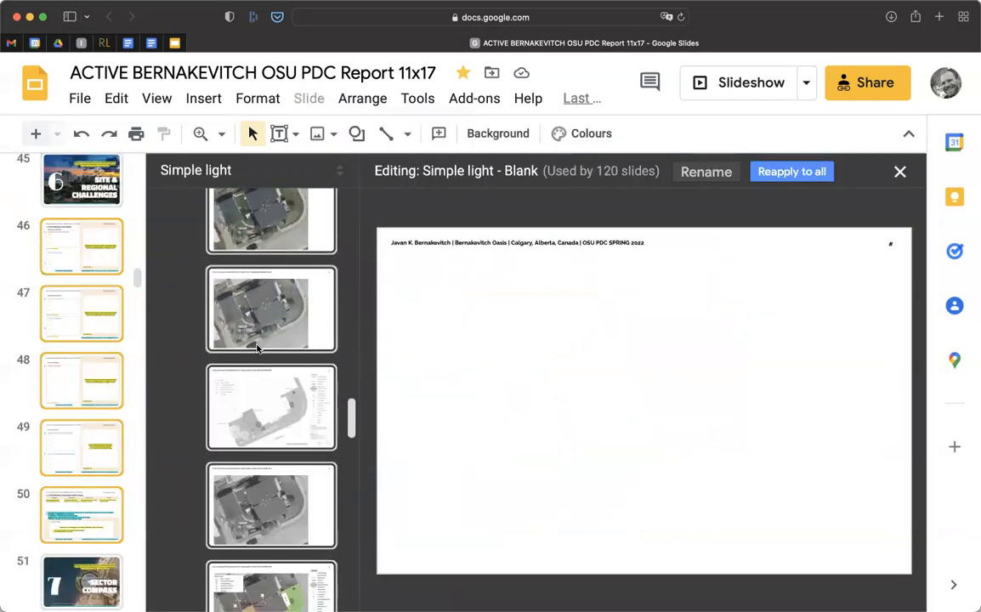
{"action": "scroll", "coordinate": [257, 349], "scroll_direction": "down", "scroll_amount": 10}
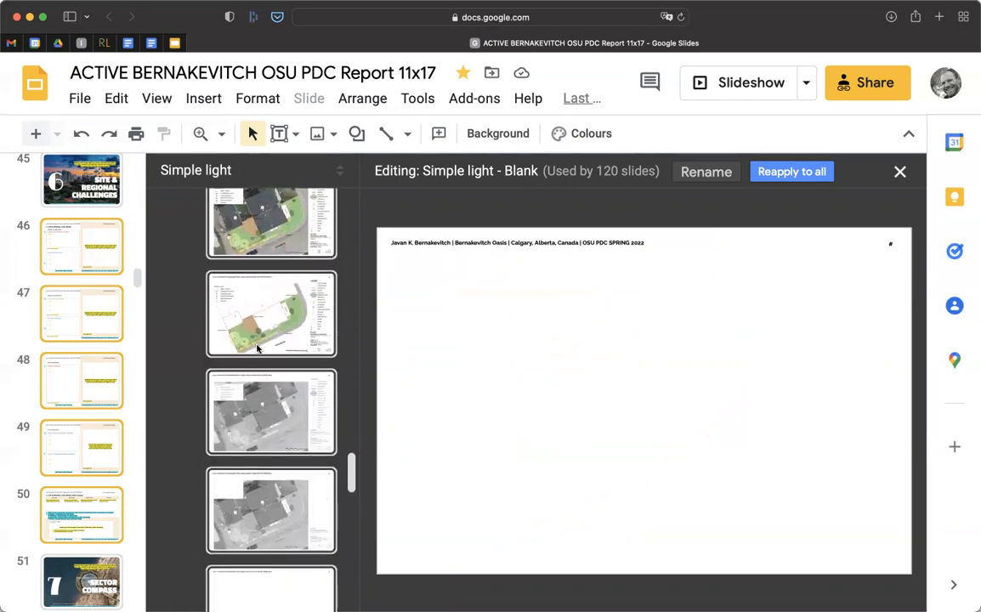
{"action": "scroll", "coordinate": [258, 349], "scroll_direction": "up", "scroll_amount": 10}
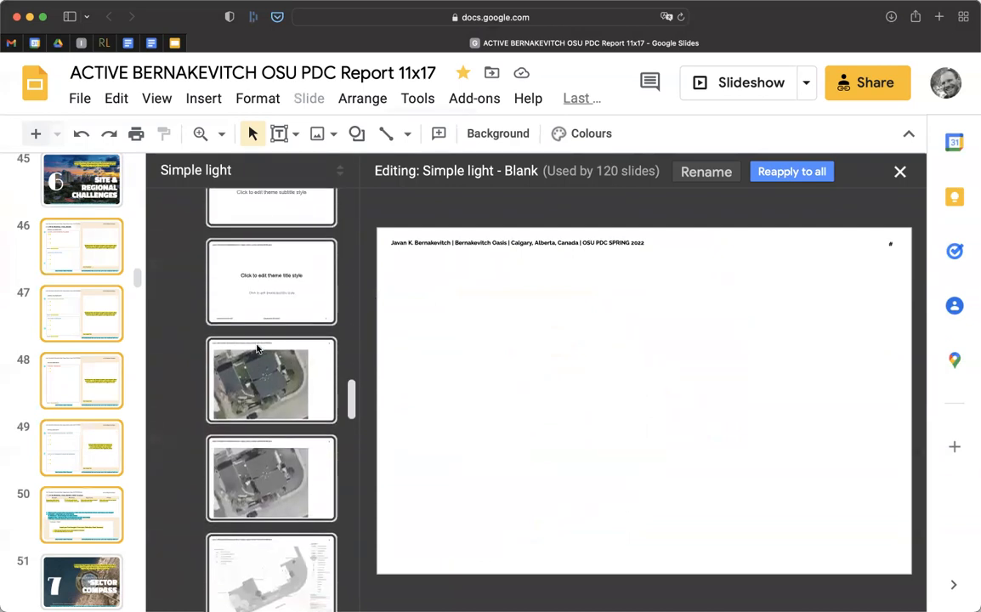
{"action": "left_click", "coordinate": [258, 349]}
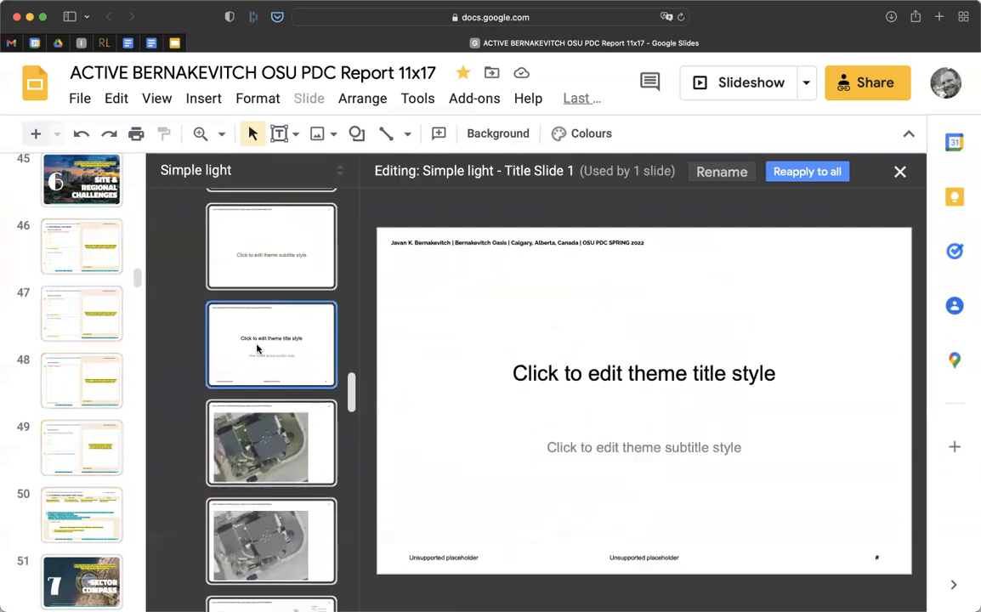
{"action": "right_click", "coordinate": [264, 362]}
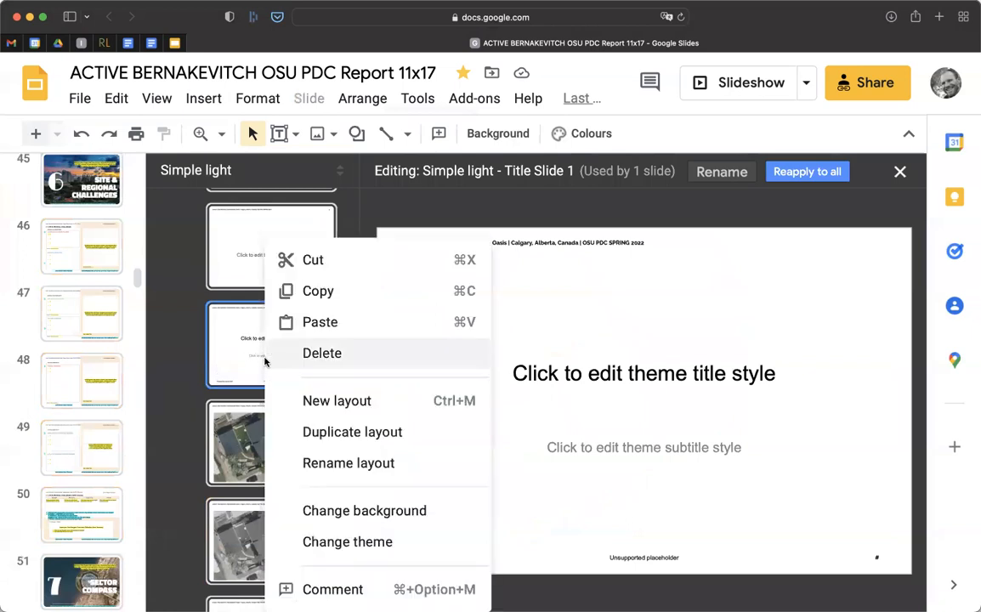
{"action": "left_click", "coordinate": [315, 402]}
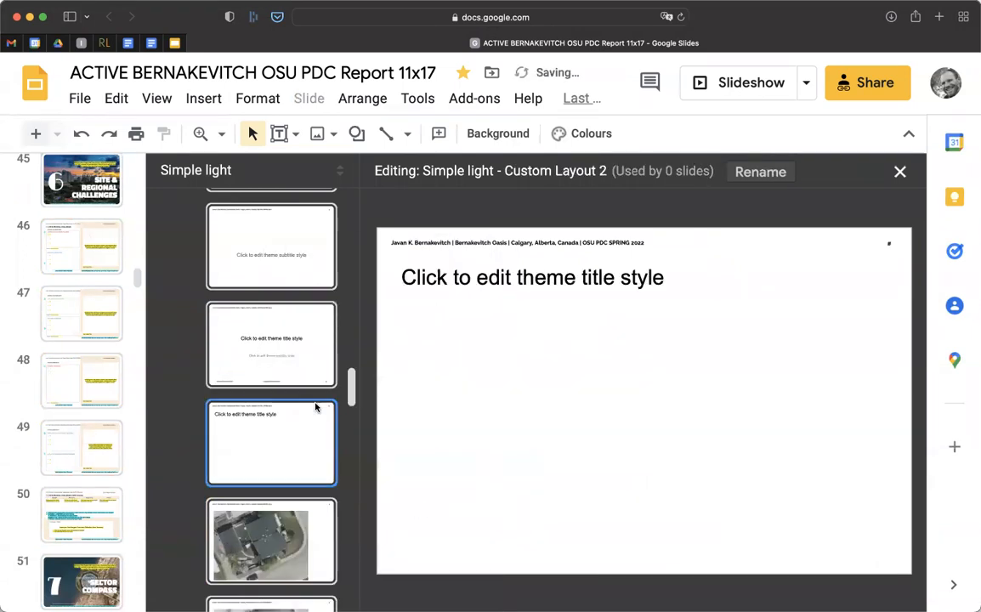
Step: Delete the title placeholder from the new layout
{"action": "triple_click", "coordinate": [652, 277]}
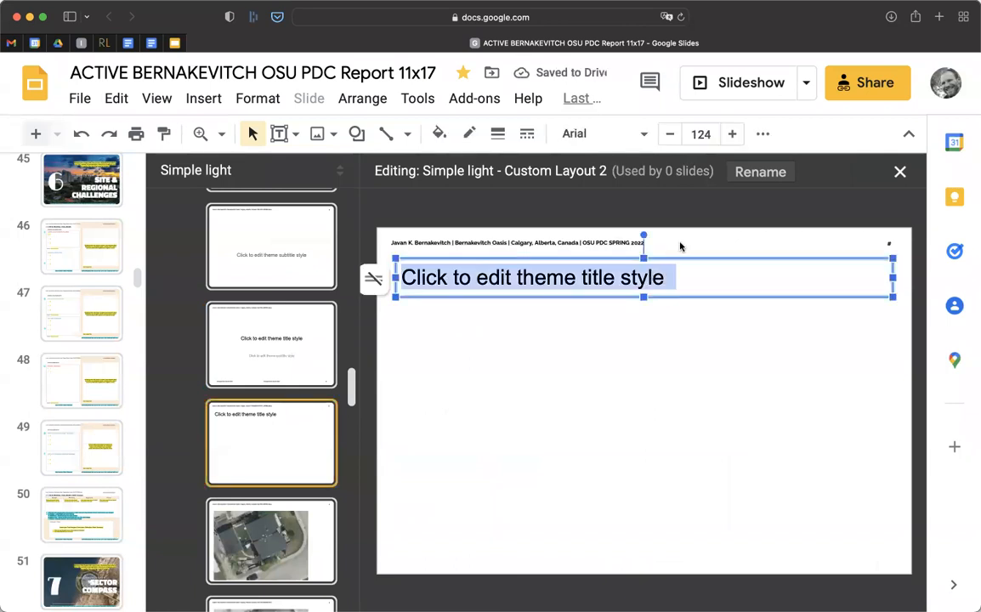
{"action": "left_click", "coordinate": [674, 258]}
{"action": "key", "text": "Delete"}
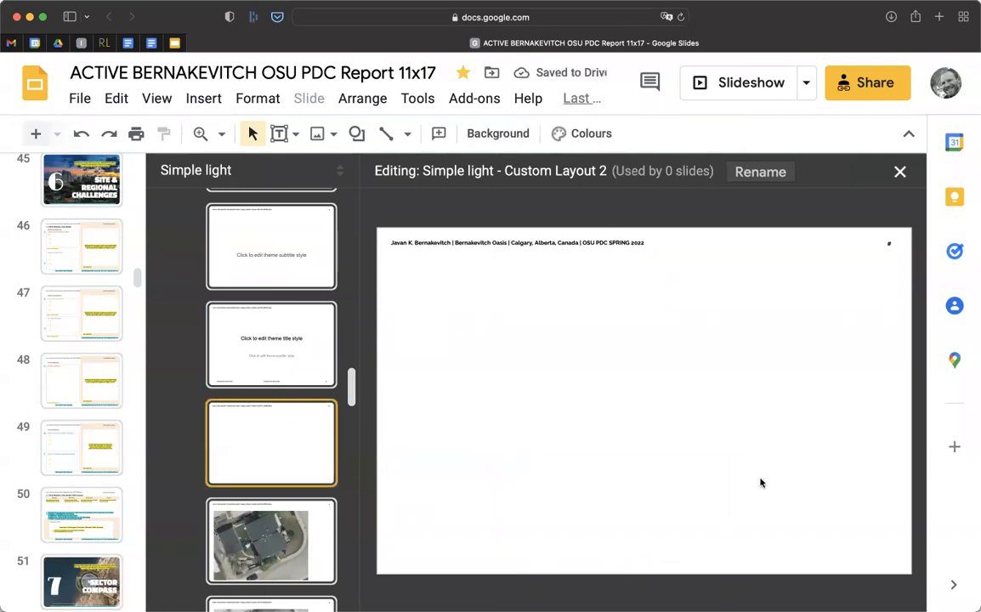
{"action": "left_click_drag", "start_coordinate": [761, 490], "coordinate": [548, 355]}
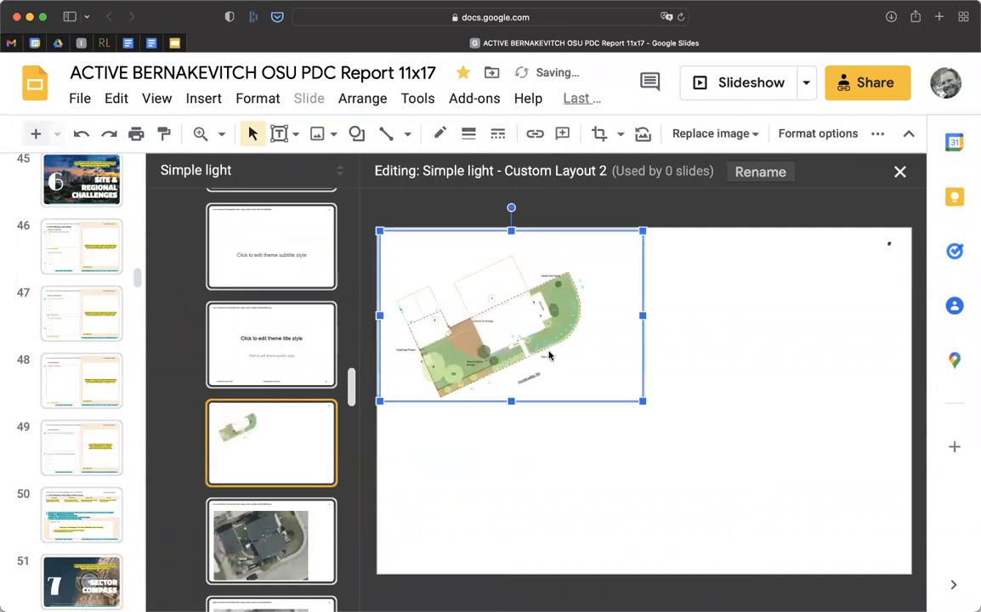
{"action": "left_click", "coordinate": [664, 326]}
{"action": "left_click", "coordinate": [546, 343]}
{"action": "key", "text": "Delete"}
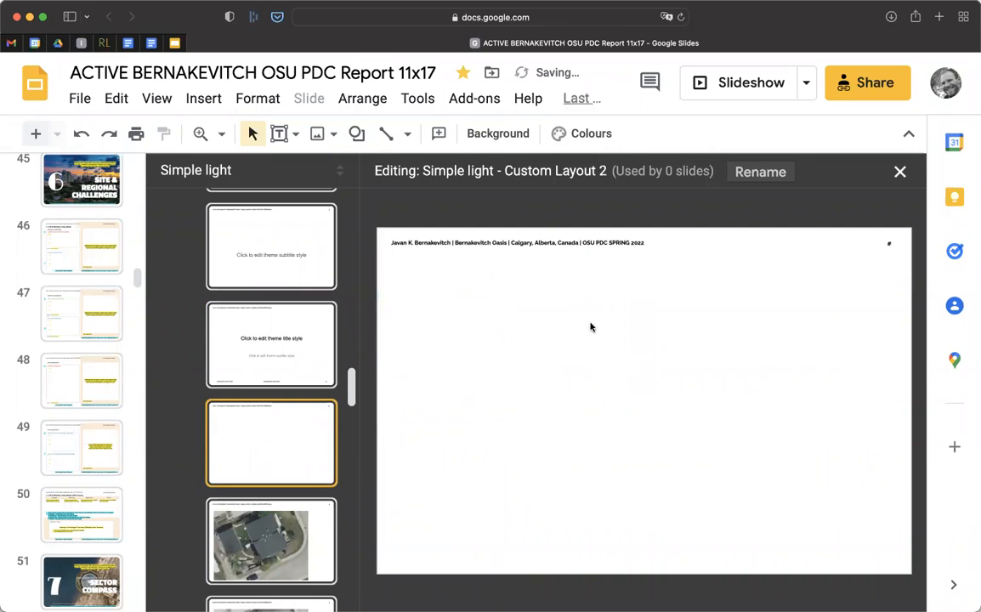
{"action": "right_click", "coordinate": [591, 326]}
{"action": "left_click", "coordinate": [545, 350]}
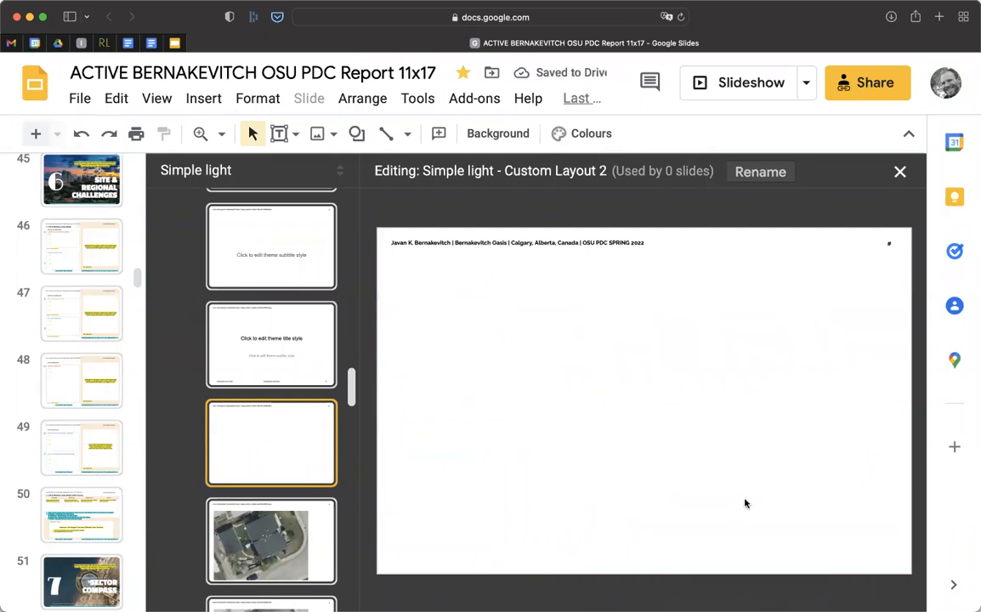
Step: Insert the exported base map image on the new layout and enlarge it to fill the whole page
{"action": "key", "text": "super+v"}
{"action": "left_click_drag", "start_coordinate": [532, 319], "coordinate": [527, 500]}
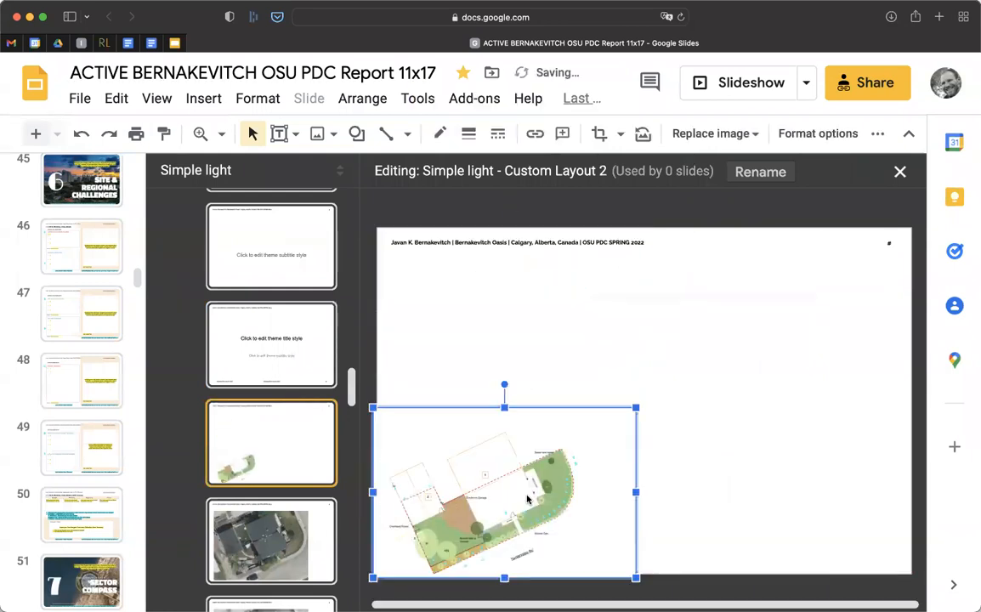
{"action": "right_click", "coordinate": [527, 499]}
{"action": "left_click", "coordinate": [444, 374]}
{"action": "mouse_move", "coordinate": [478, 469]}
{"action": "left_mouse_down"}
{"action": "mouse_move", "coordinate": [492, 464]}
{"action": "mouse_move", "coordinate": [475, 456]}
{"action": "left_mouse_up"}
{"action": "left_click", "coordinate": [451, 364]}
{"action": "left_click", "coordinate": [486, 451]}
{"action": "left_click_drag", "start_coordinate": [641, 399], "coordinate": [889, 230]}
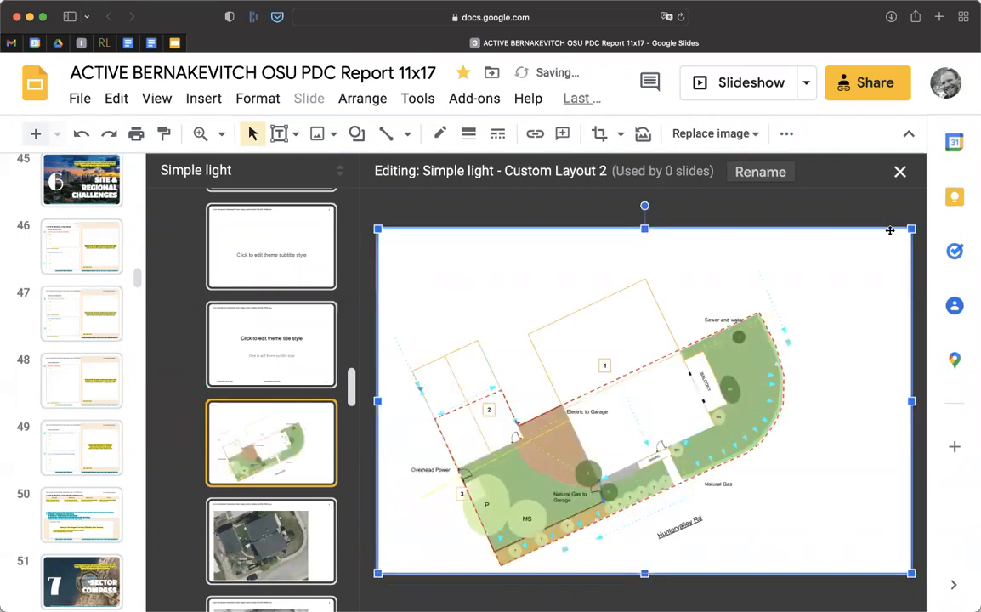
Step: Send the base map image to the back of the layout
{"action": "right_click", "coordinate": [738, 310]}
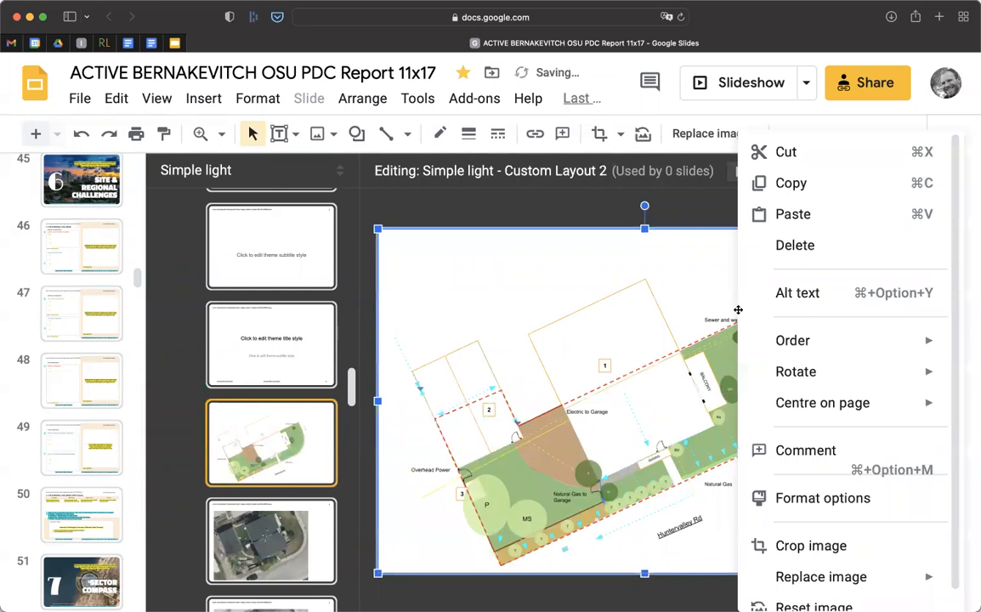
{"action": "mouse_move", "coordinate": [741, 345]}
{"action": "left_click", "coordinate": [630, 440]}
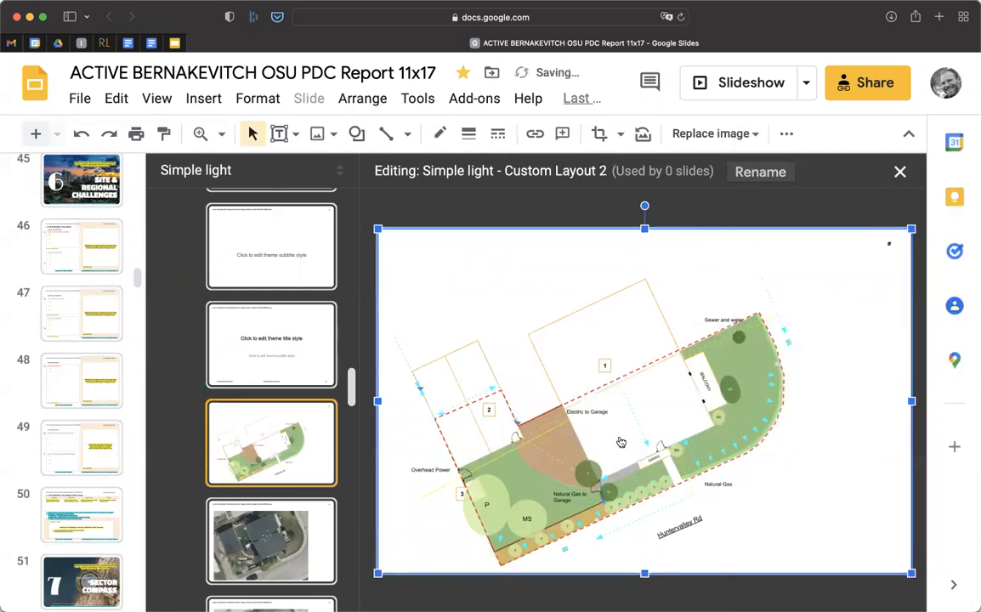
{"action": "right_click", "coordinate": [573, 297]}
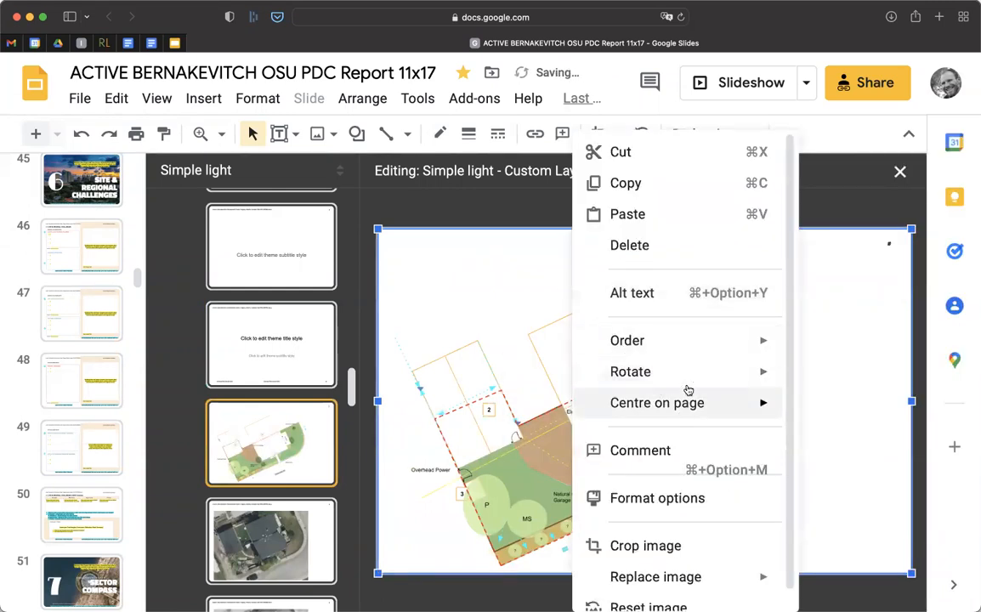
{"action": "mouse_move", "coordinate": [677, 343]}
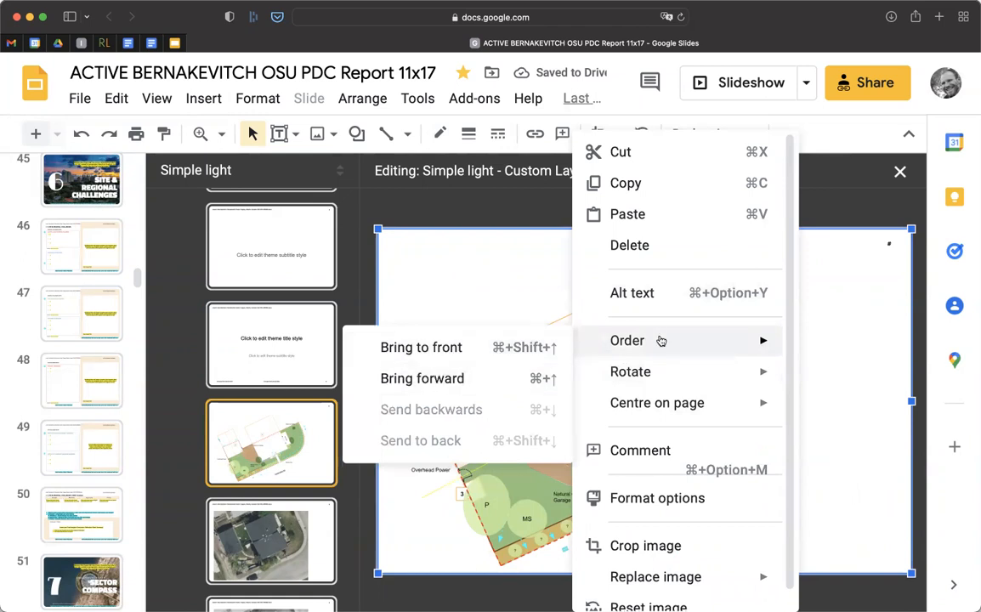
{"action": "left_click", "coordinate": [486, 301]}
{"action": "double_click", "coordinate": [517, 281]}
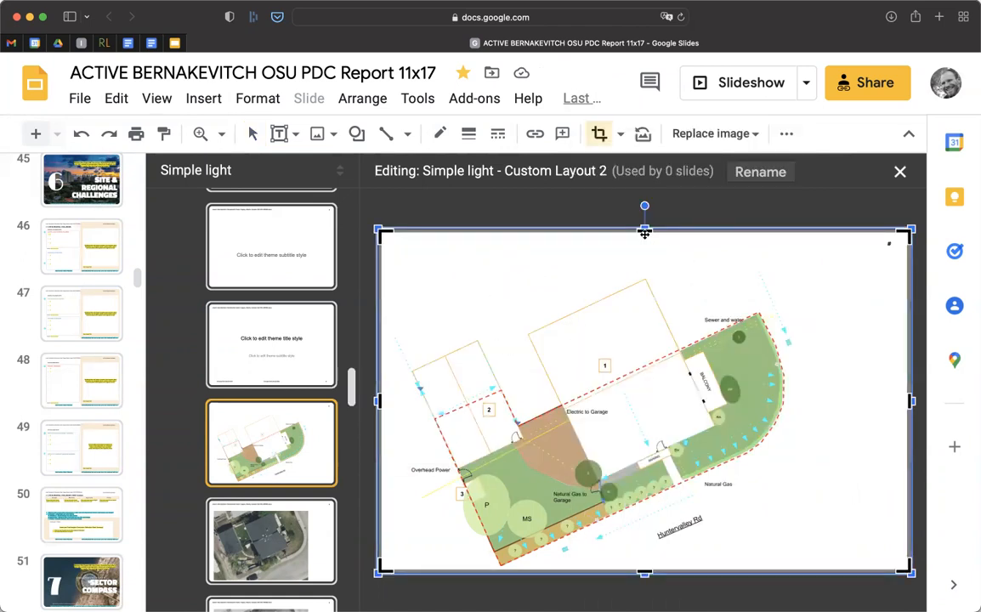
{"action": "left_click", "coordinate": [525, 222]}
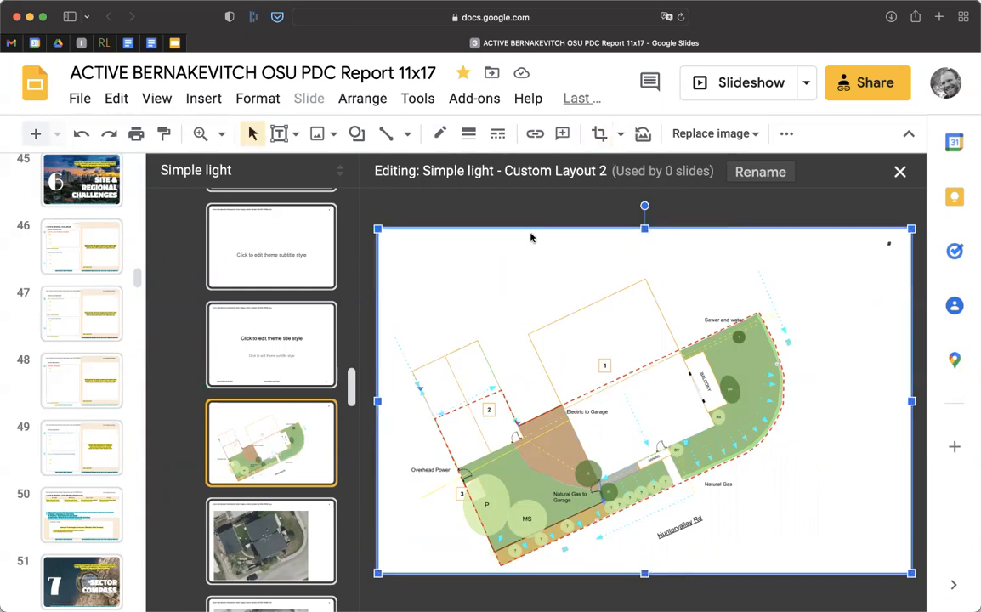
{"action": "double_click", "coordinate": [543, 283]}
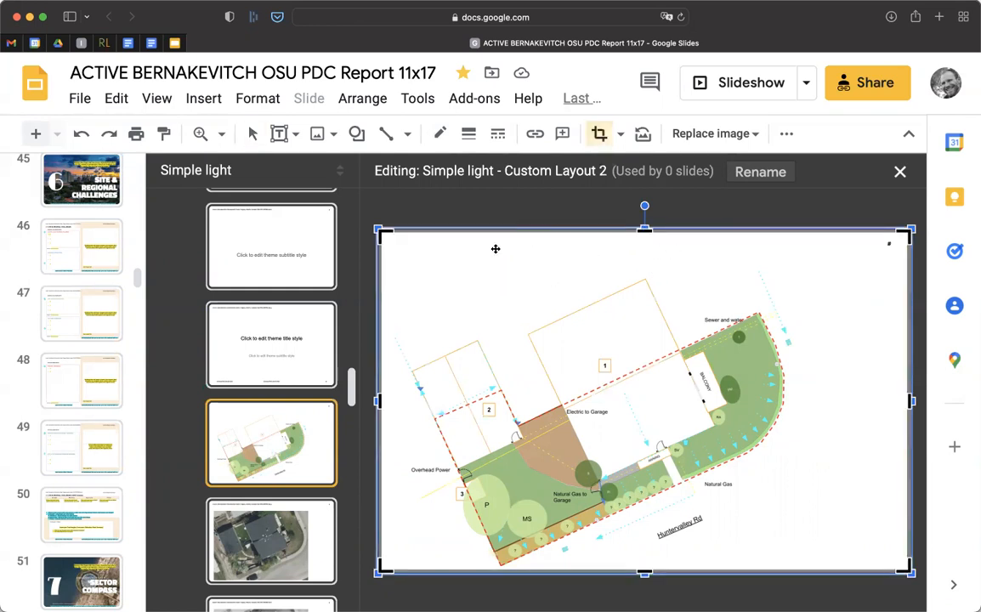
{"action": "left_click", "coordinate": [505, 214]}
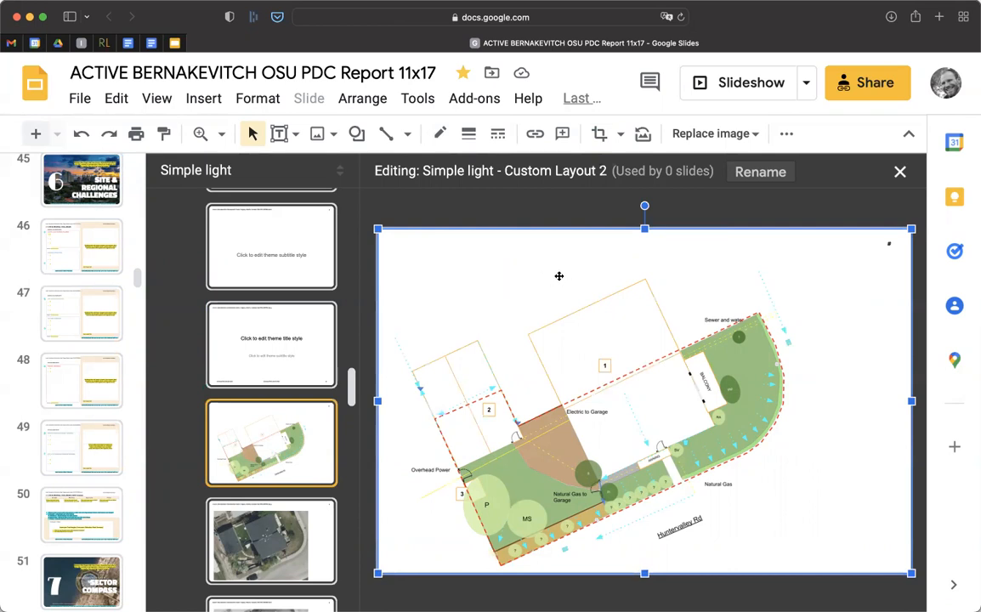
{"action": "double_click", "coordinate": [559, 280]}
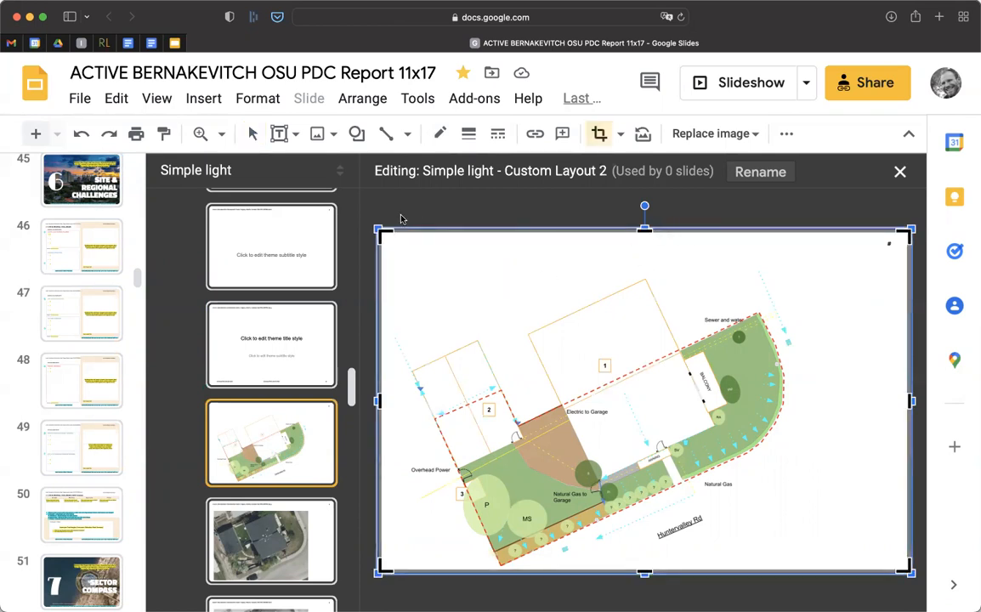
{"action": "left_click", "coordinate": [534, 216]}
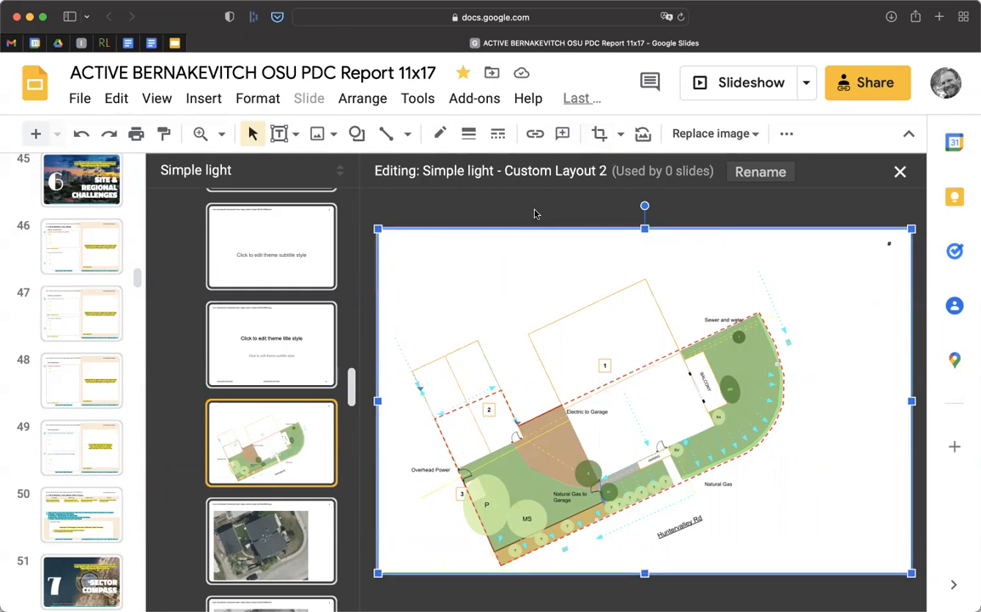
Step: Crop the blank strip off the upper edge of the base map image, leaving the page header area uncovered
{"action": "right_click", "coordinate": [534, 261]}
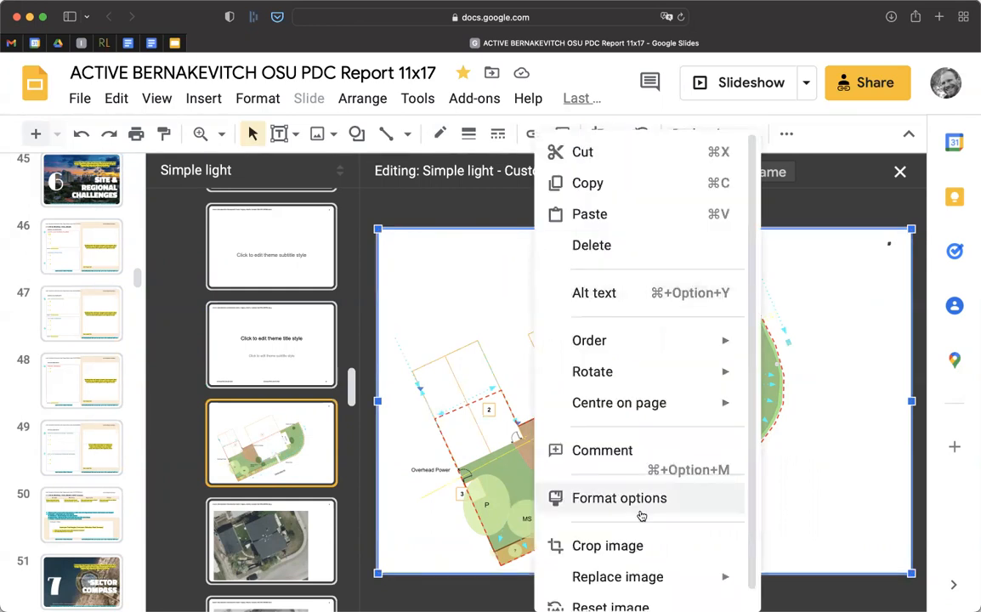
{"action": "left_click", "coordinate": [629, 550]}
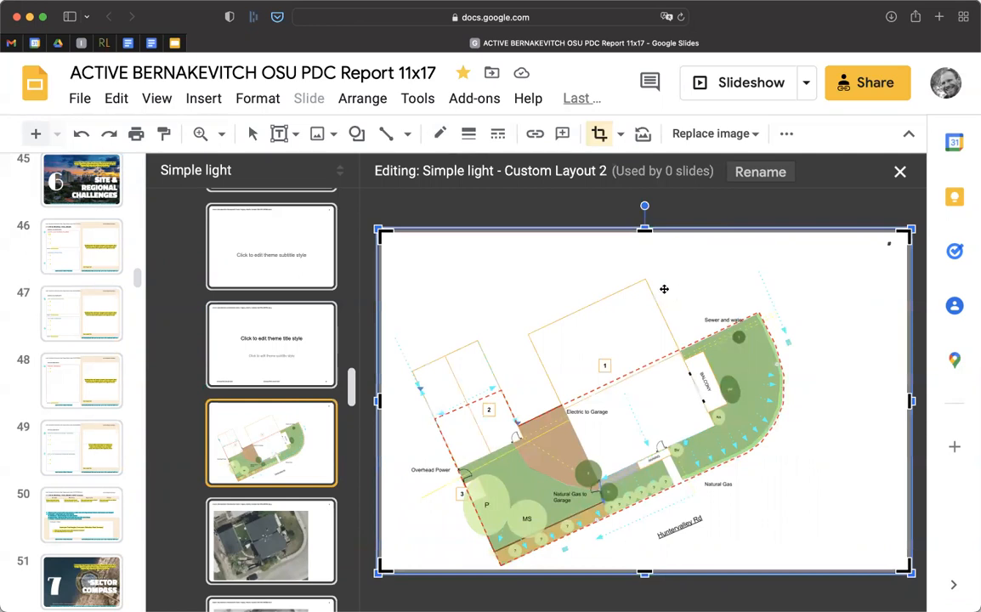
{"action": "left_click_drag", "start_coordinate": [644, 229], "coordinate": [642, 269]}
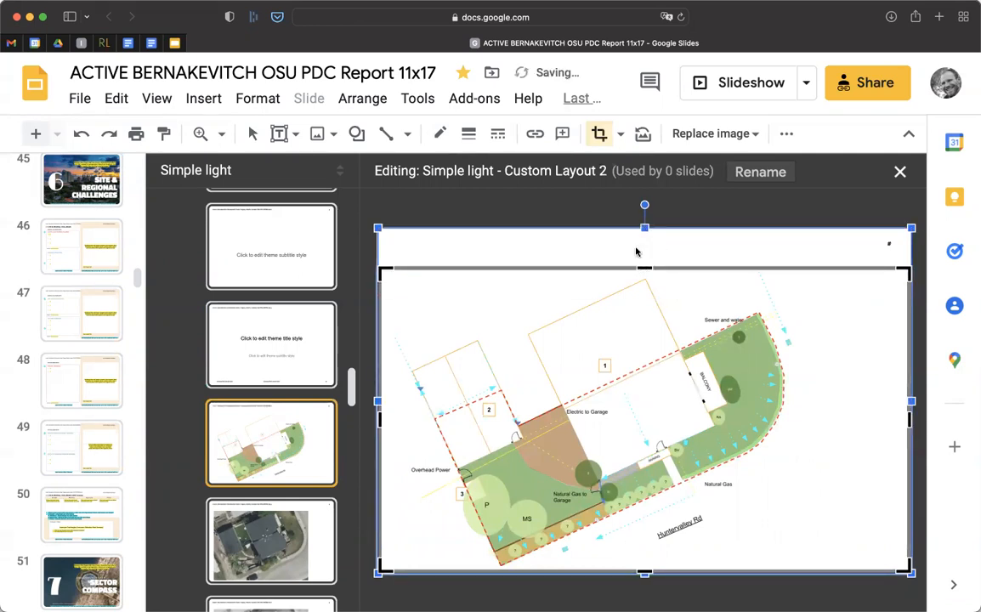
{"action": "key", "text": "Return"}
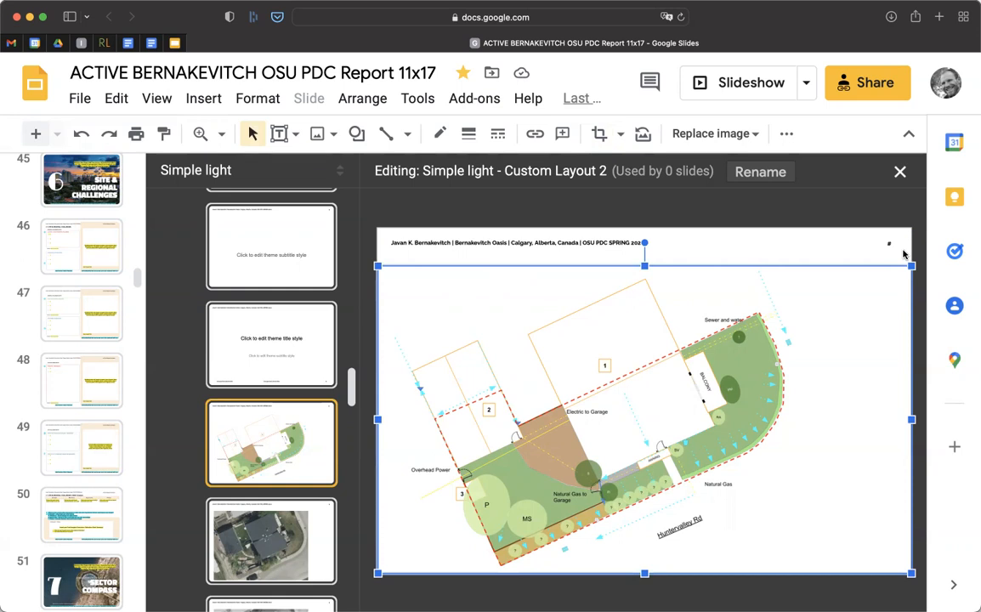
{"action": "left_click", "coordinate": [828, 222]}
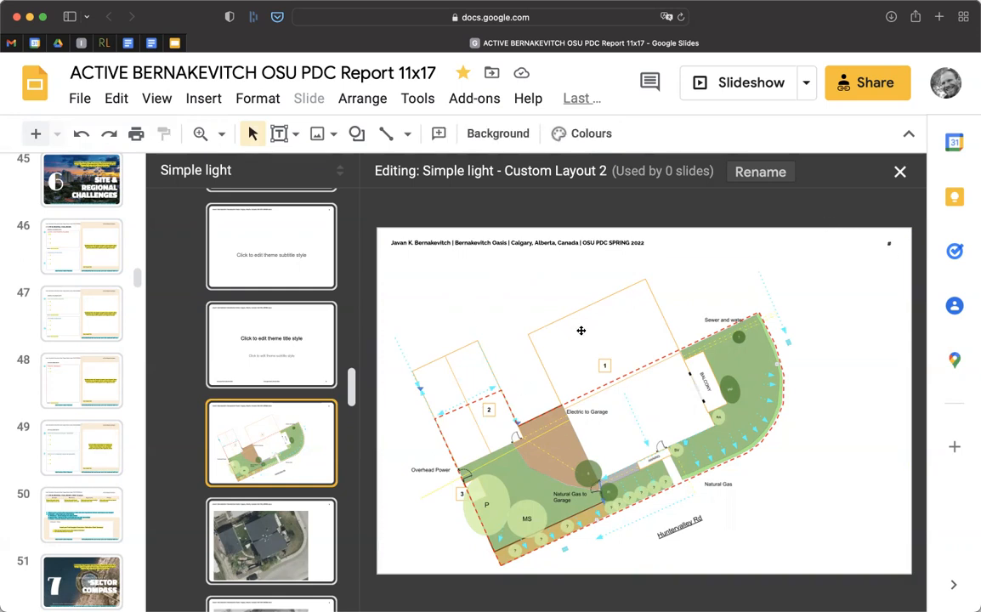
Step: Rename the new layout "Basemap - No Title Block or Legend" and close the theme editor
{"action": "left_click", "coordinate": [746, 173]}
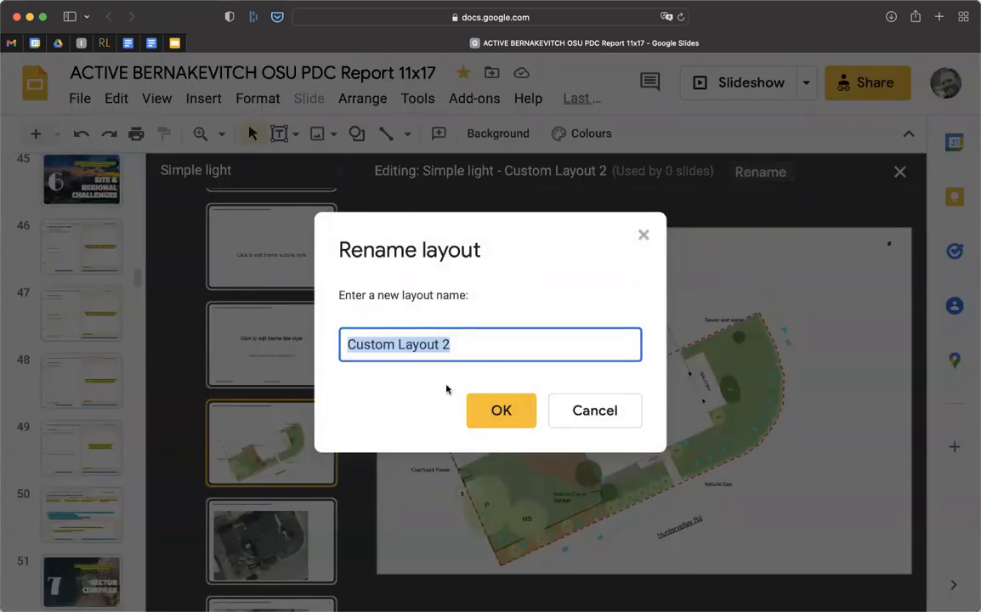
{"action": "type", "text": "Baseman "}
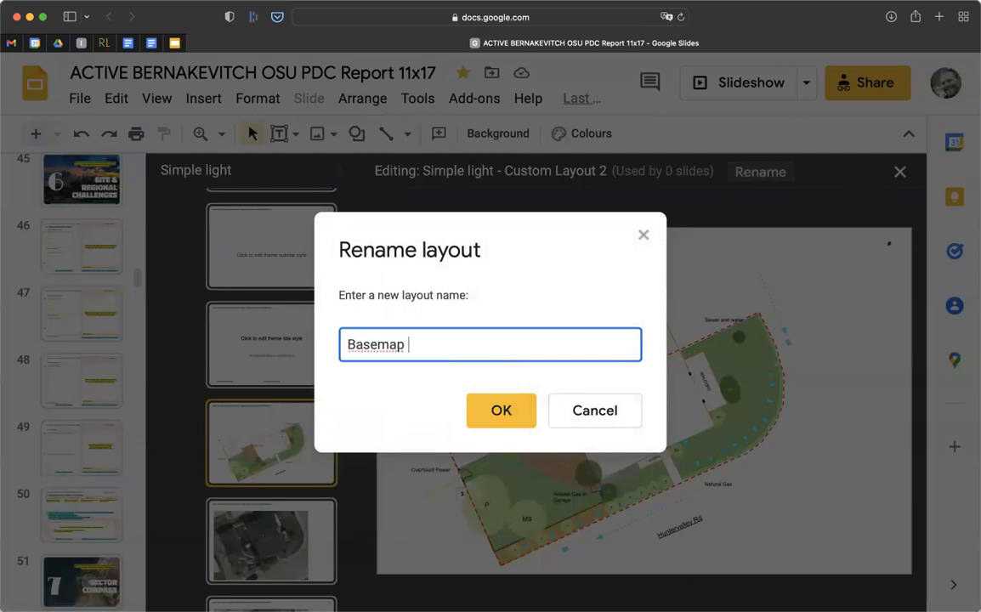
{"action": "type", "text": " - No Title Blco"}
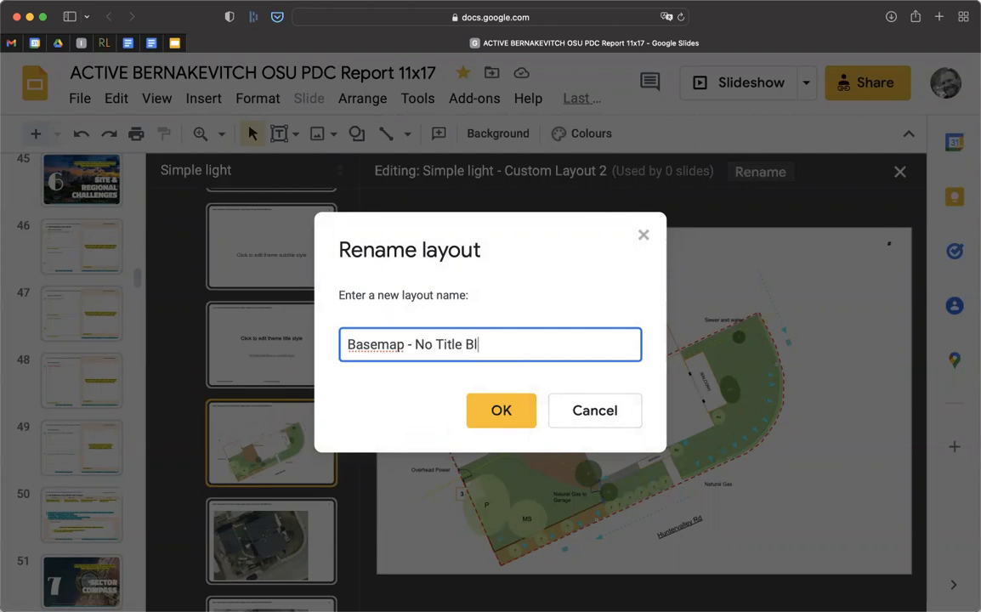
{"action": "key", "text": "BackSpace"}
{"action": "key", "text": "BackSpace"}
{"action": "key", "text": "BackSpace"}
{"action": "type", "text": "lock or Legend"}
{"action": "key", "text": "Return"}
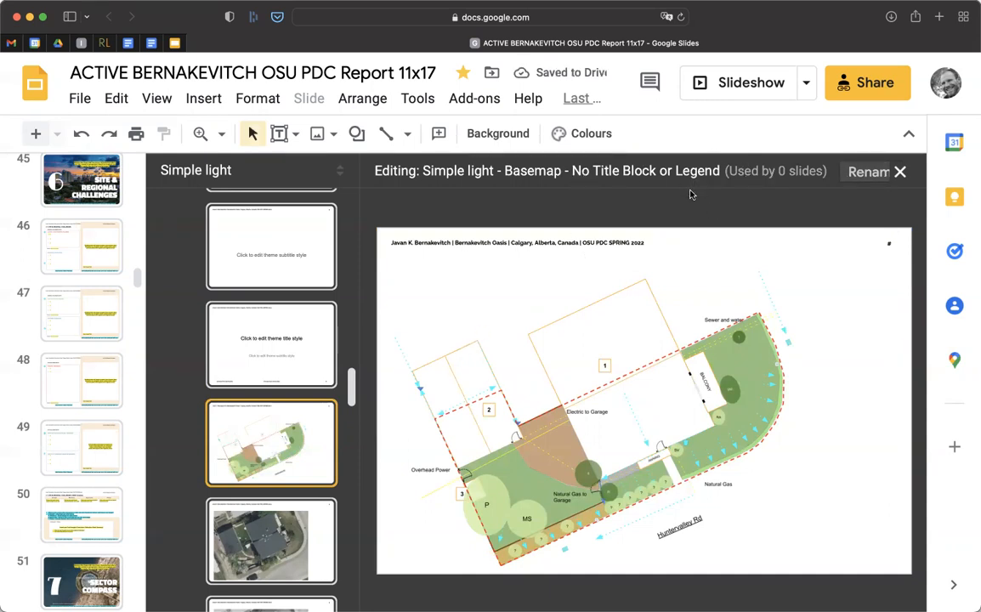
{"action": "left_click", "coordinate": [900, 172]}
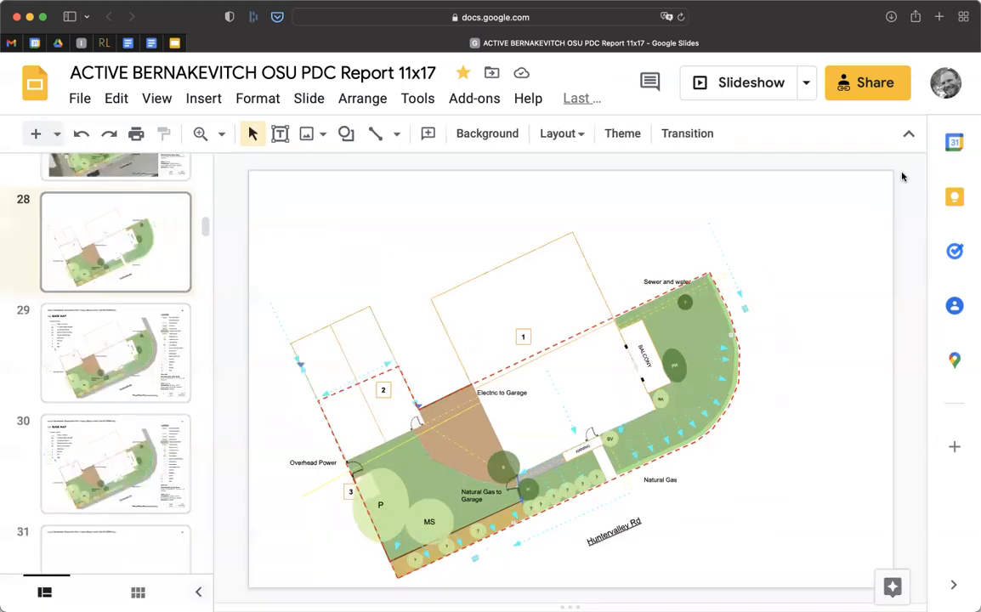
Step: Add a new blank slide directly after slide 28
{"action": "scroll", "coordinate": [75, 317], "scroll_direction": "up", "scroll_amount": 1}
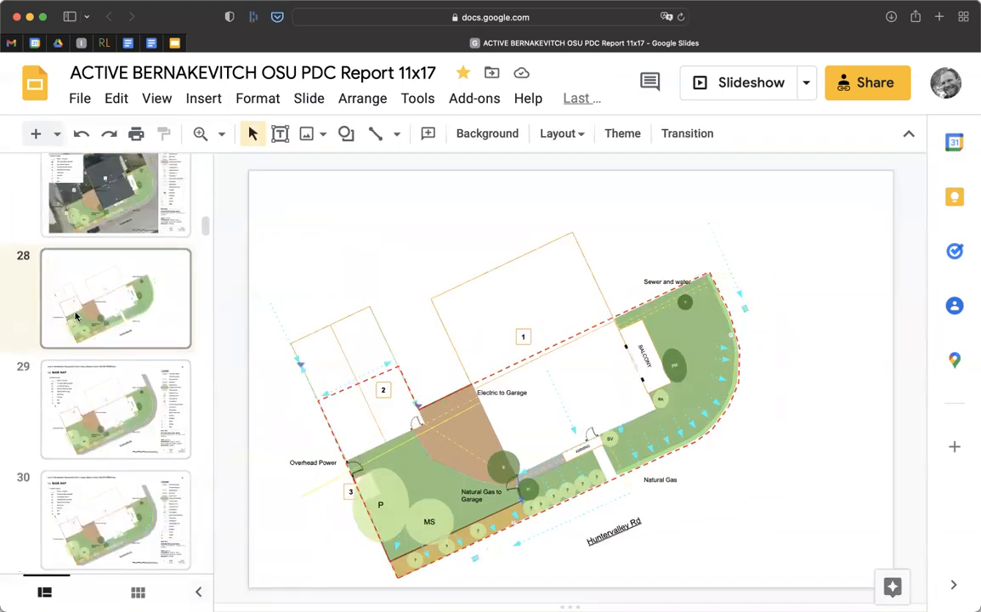
{"action": "right_click", "coordinate": [128, 278]}
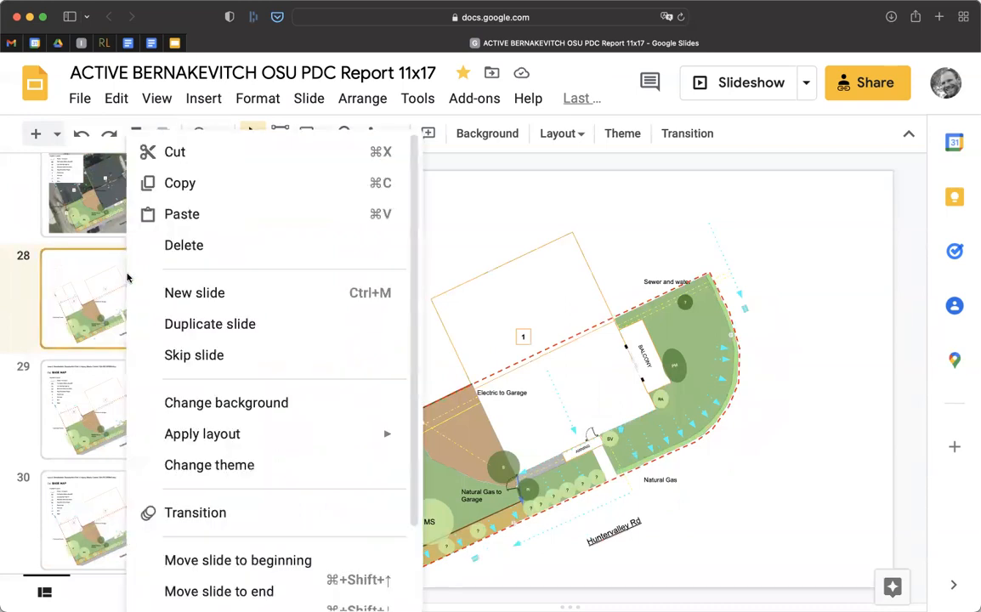
{"action": "left_click", "coordinate": [221, 294]}
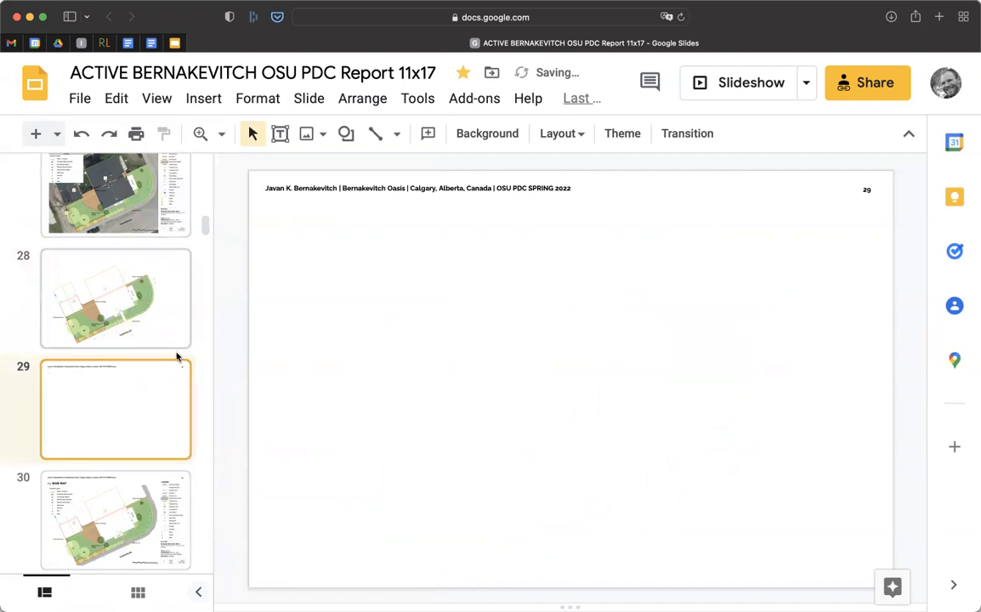
Step: Examine slide 28 by selecting its text label and building outlines to see whether they are separate editable objects
{"action": "left_click", "coordinate": [117, 334]}
{"action": "left_click", "coordinate": [576, 437]}
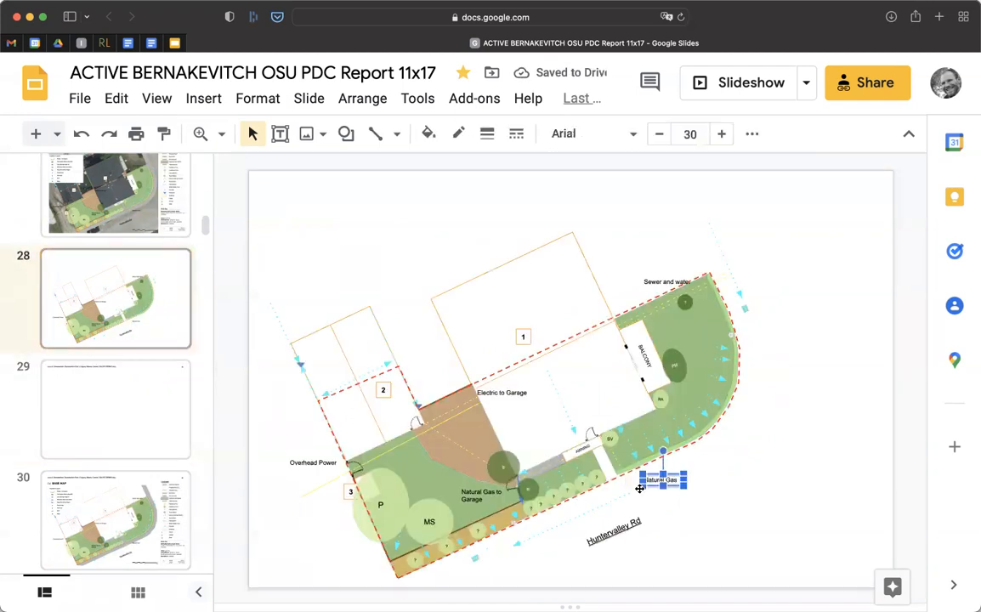
{"action": "left_click", "coordinate": [554, 434]}
{"action": "left_click", "coordinate": [460, 306]}
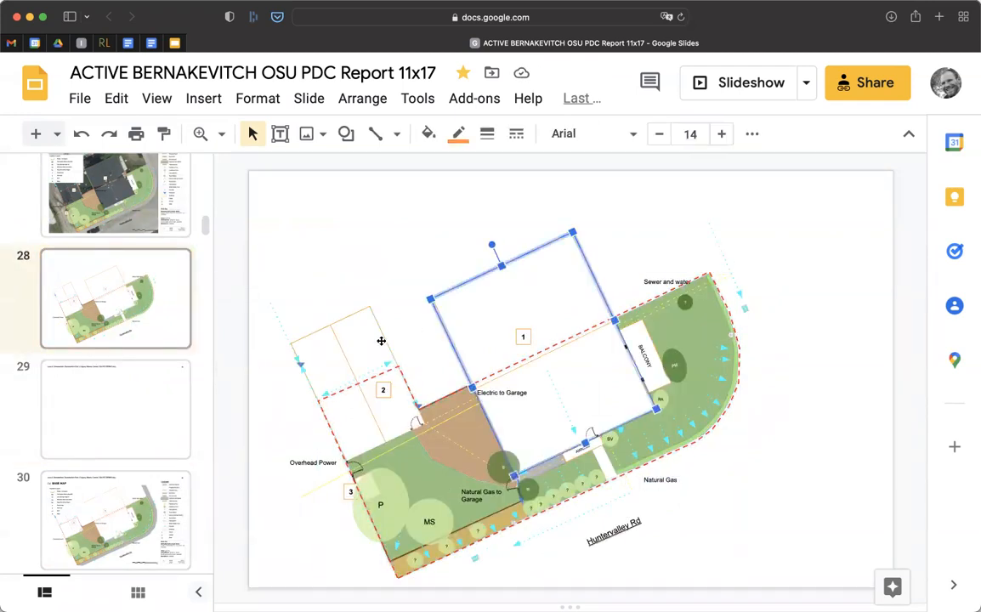
{"action": "left_click", "coordinate": [323, 355]}
Step: Apply the "Basemap - No Title Block or Legend" layout to the blank slide 29
{"action": "left_click", "coordinate": [116, 367]}
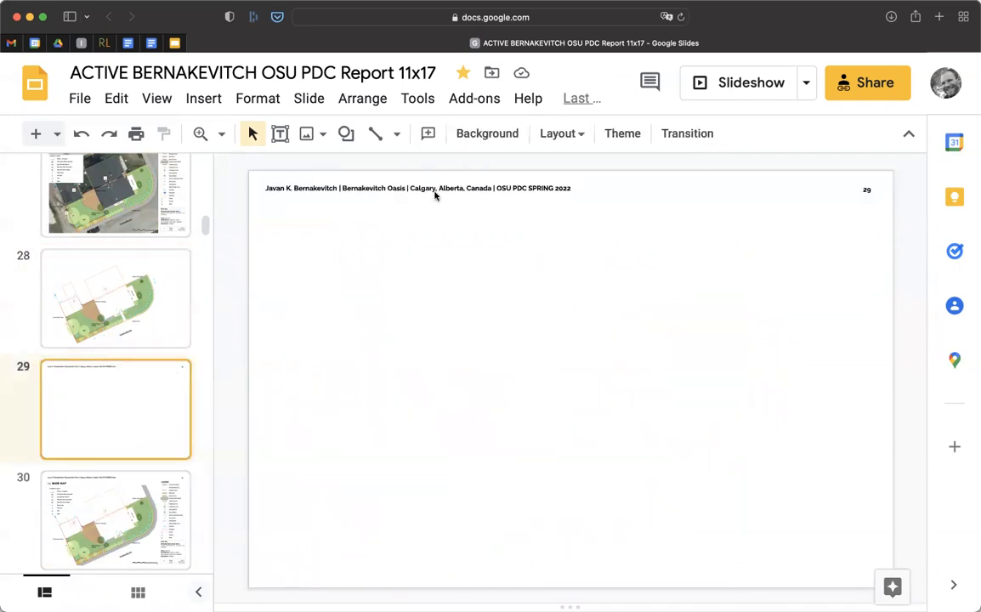
{"action": "left_click", "coordinate": [558, 134]}
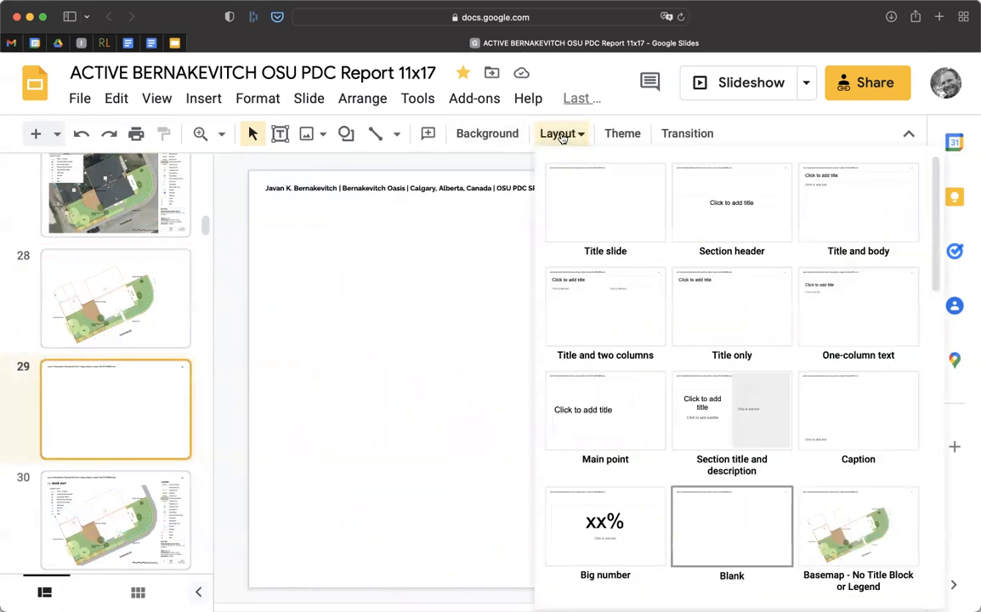
{"action": "scroll", "coordinate": [721, 415], "scroll_direction": "down", "scroll_amount": 3}
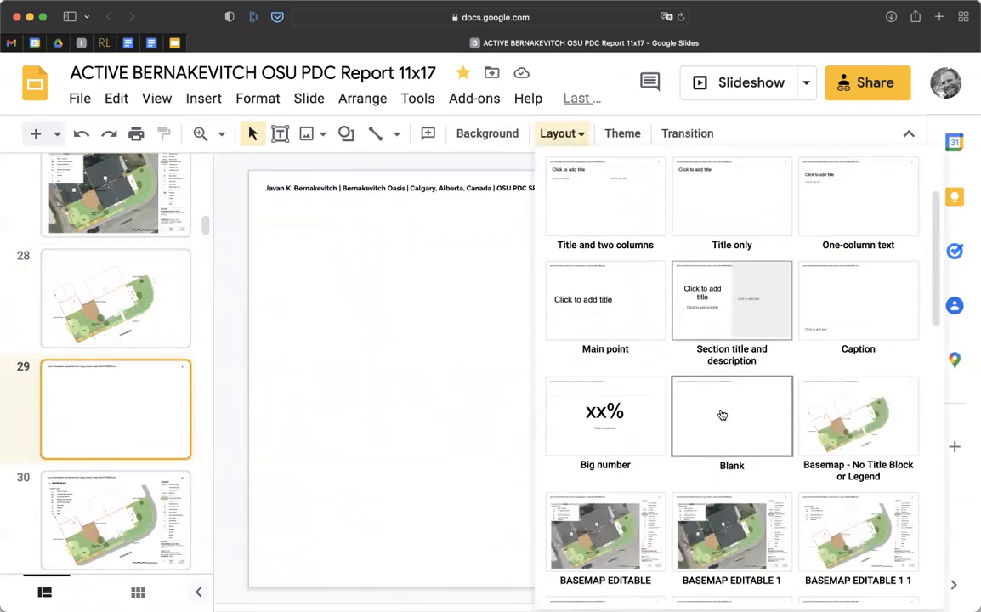
{"action": "left_click", "coordinate": [865, 449]}
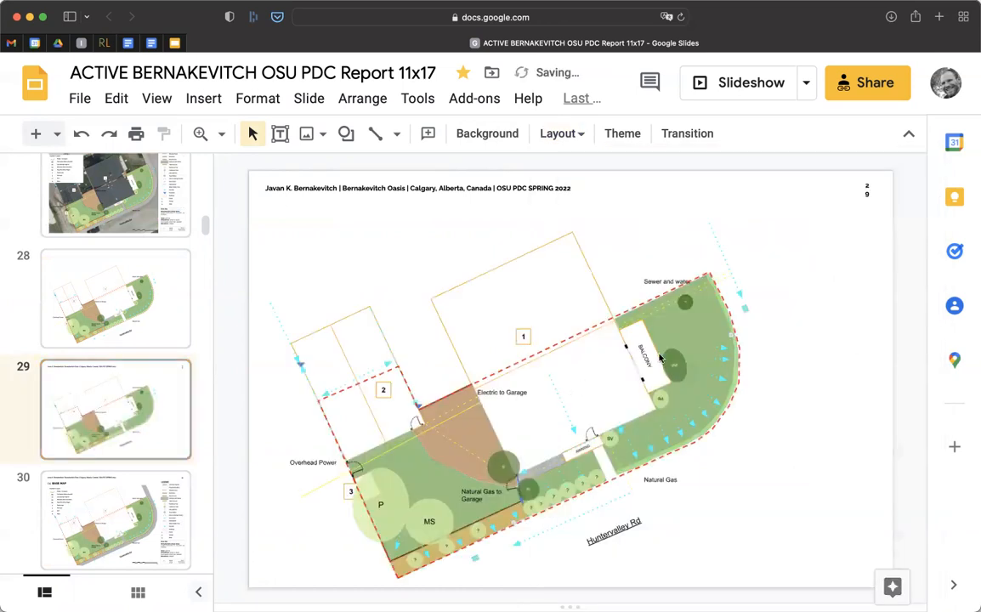
{"action": "left_click", "coordinate": [345, 133]}
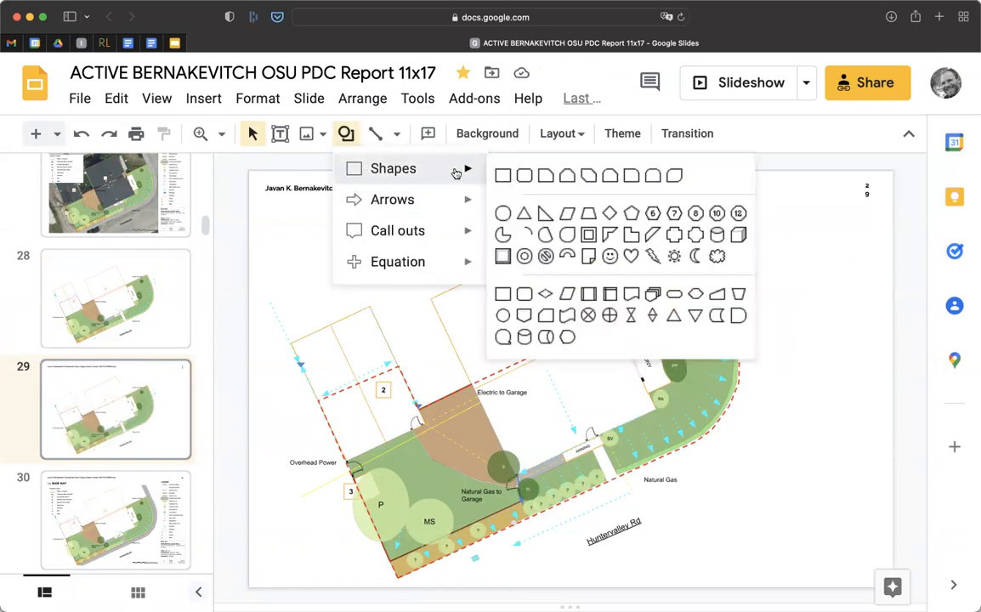
{"action": "left_click", "coordinate": [319, 387]}
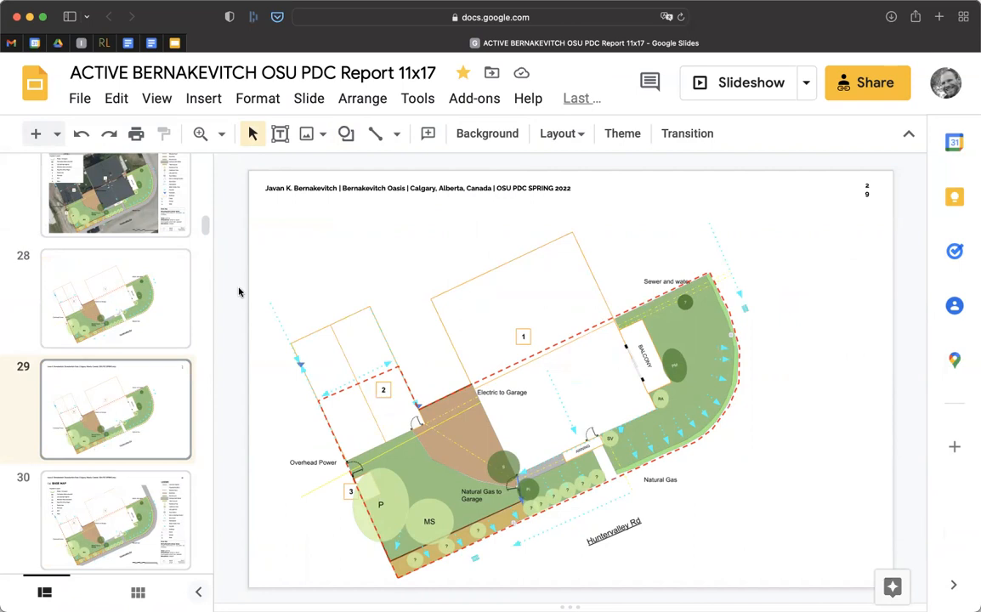
Step: Insert another blank slide between slide 28 and the slide that uses the basemap layout
{"action": "left_click", "coordinate": [142, 402]}
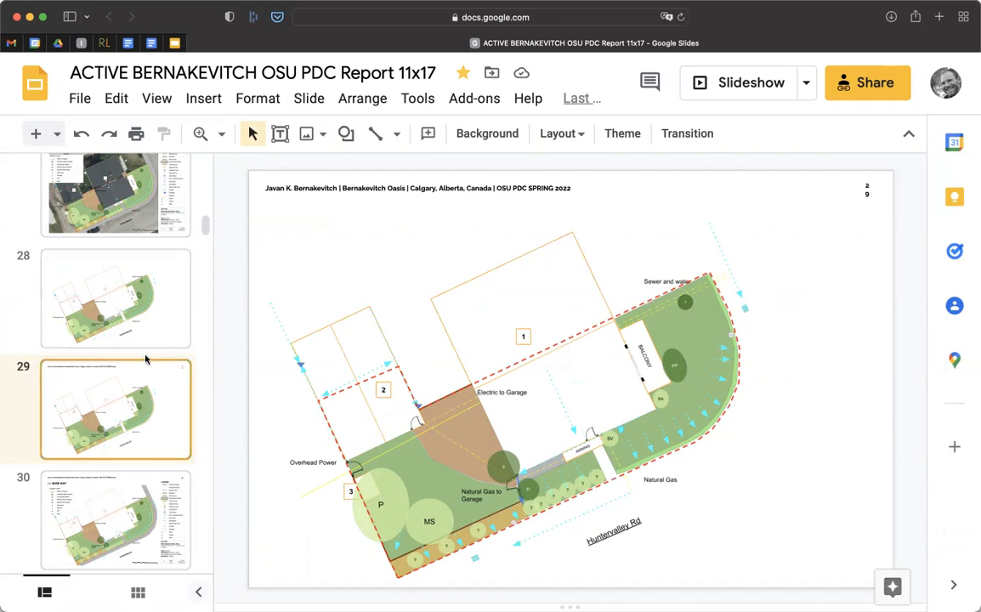
{"action": "right_click", "coordinate": [152, 299]}
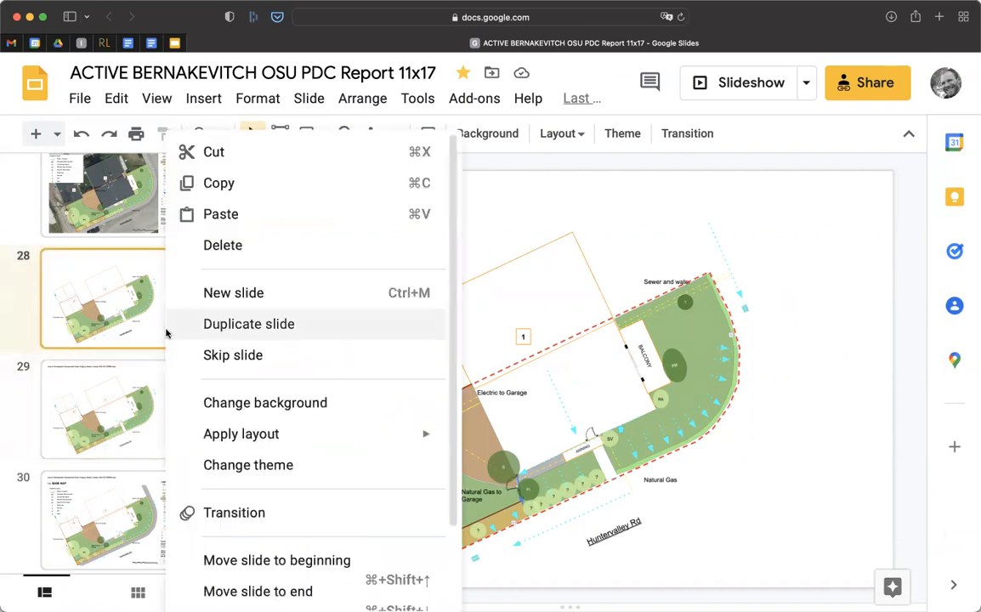
{"action": "left_click", "coordinate": [241, 293]}
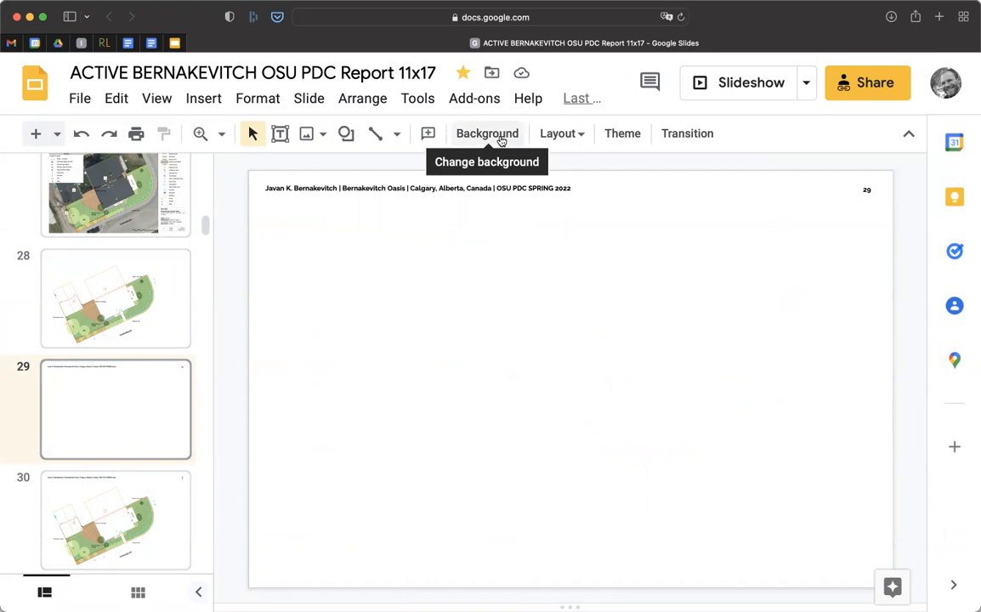
{"action": "left_click", "coordinate": [157, 99]}
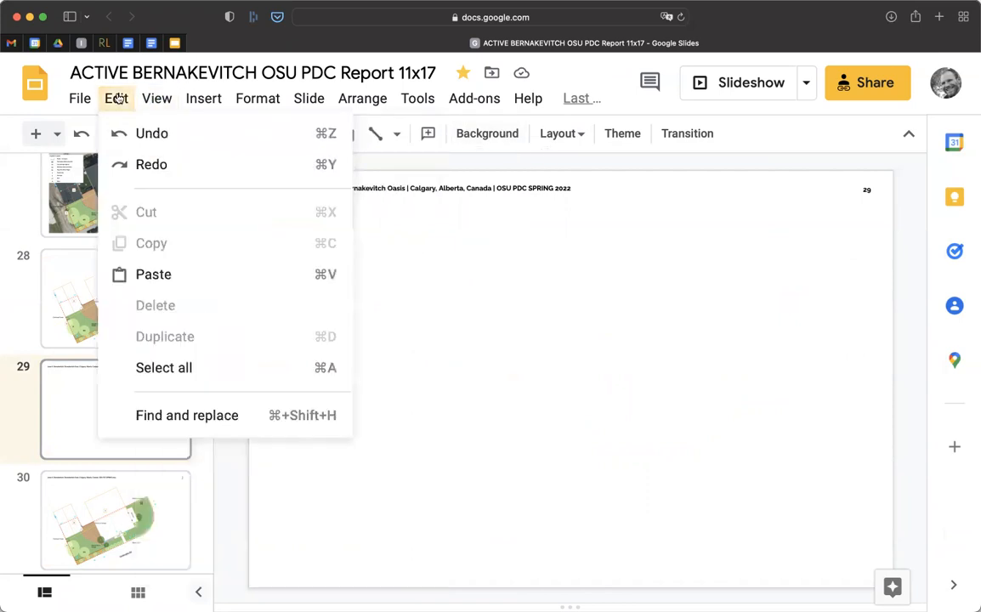
{"action": "mouse_move", "coordinate": [204, 104]}
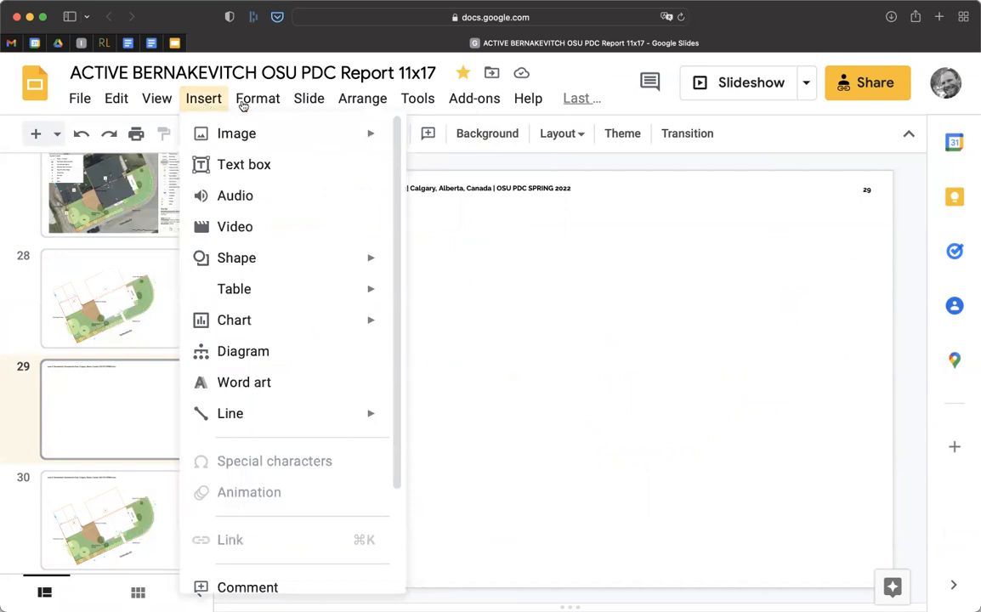
{"action": "mouse_move", "coordinate": [299, 102]}
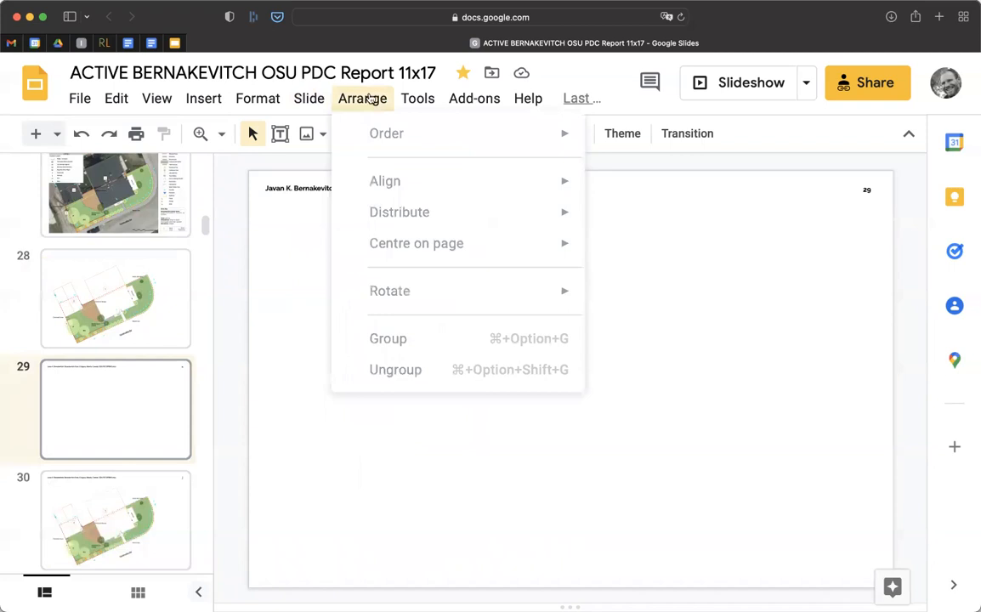
{"action": "mouse_move", "coordinate": [411, 101]}
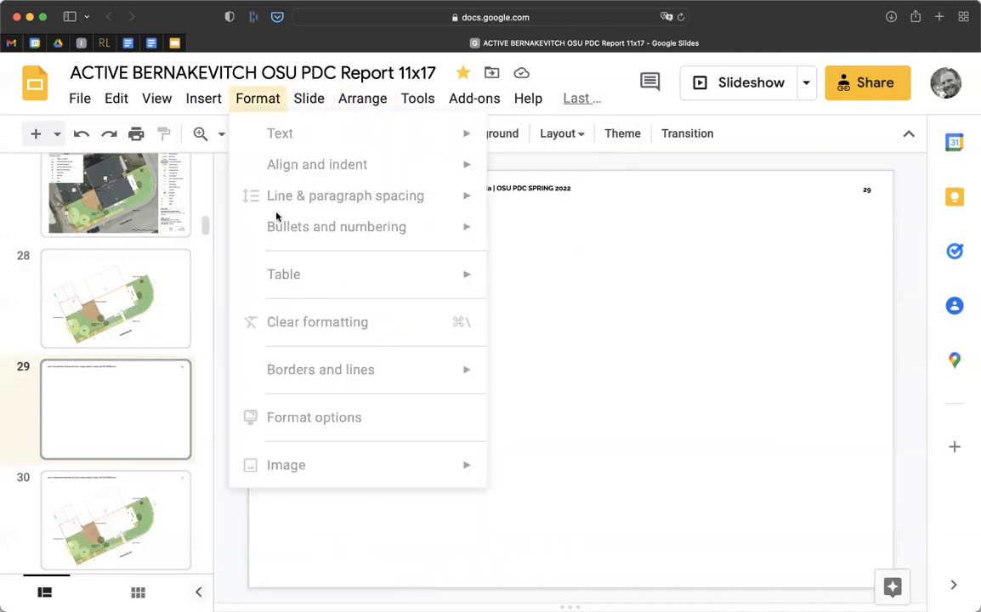
{"action": "scroll", "coordinate": [324, 290], "scroll_direction": "down", "scroll_amount": 3}
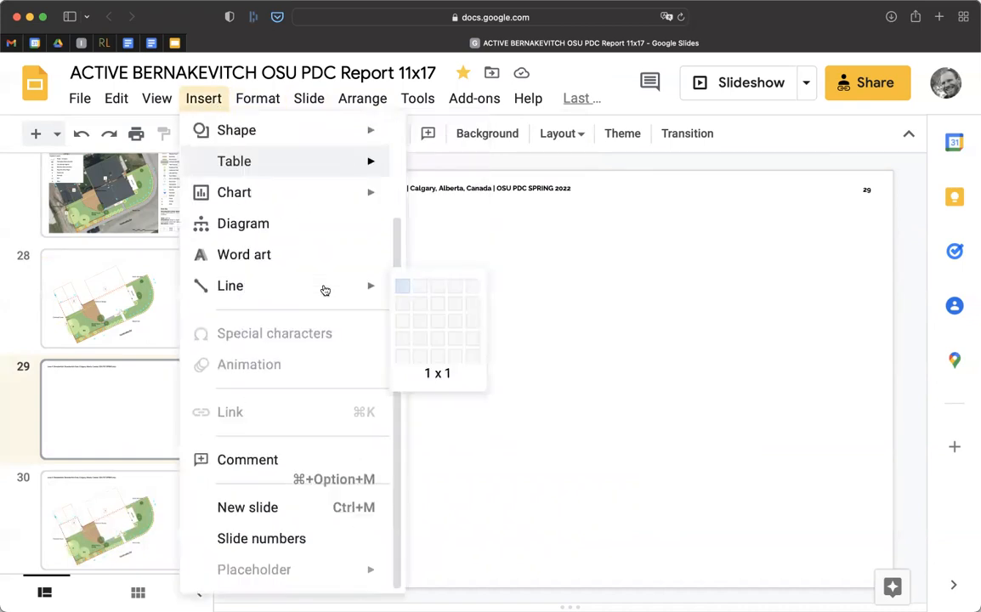
{"action": "mouse_move", "coordinate": [149, 96]}
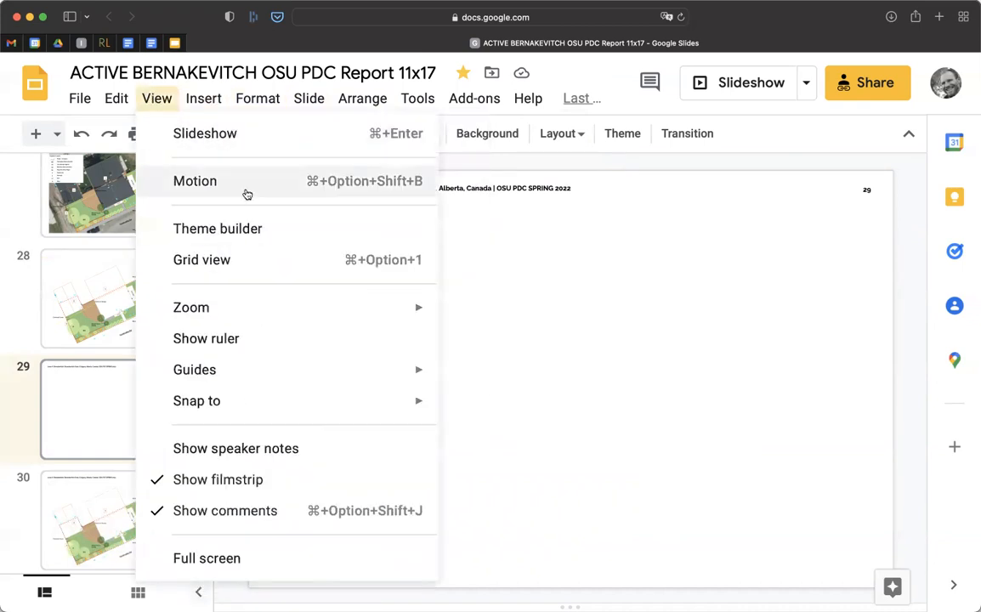
{"action": "mouse_move", "coordinate": [83, 111]}
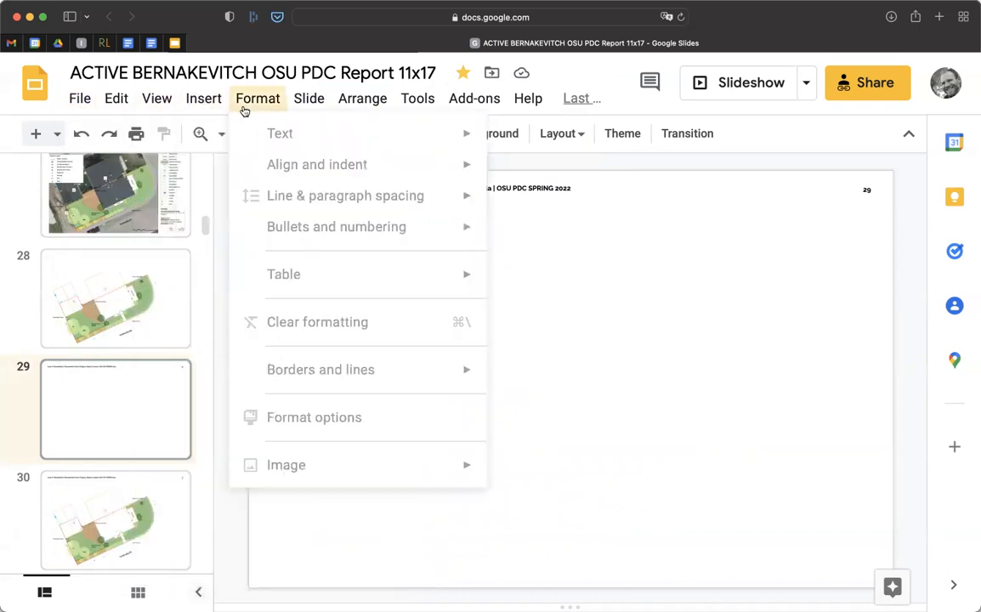
{"action": "left_click", "coordinate": [654, 318]}
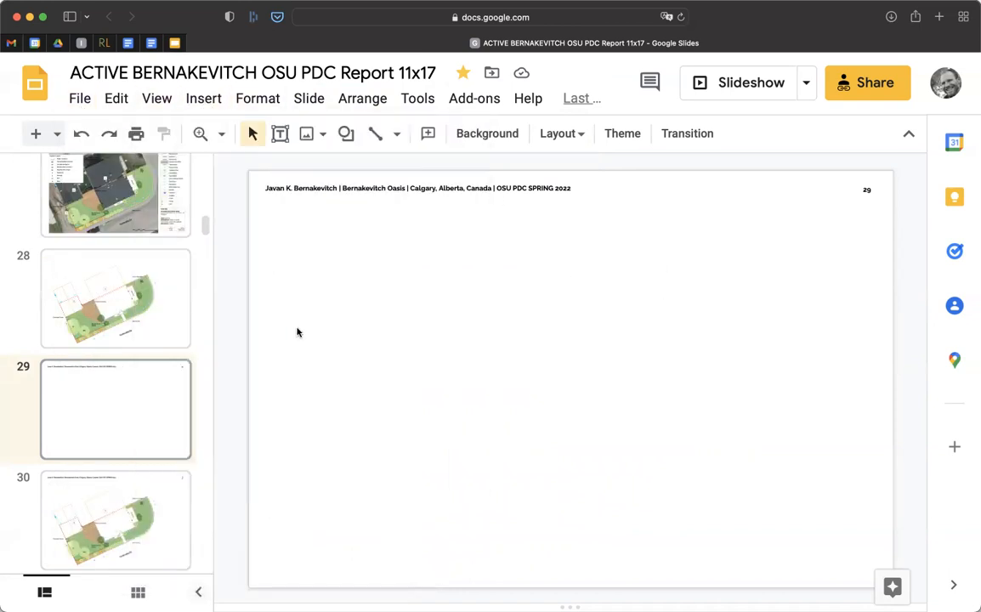
Step: Check the individual shapes on slide 28 by selecting the property boundary and the house outline
{"action": "left_click", "coordinate": [106, 279]}
{"action": "left_click", "coordinate": [595, 407]}
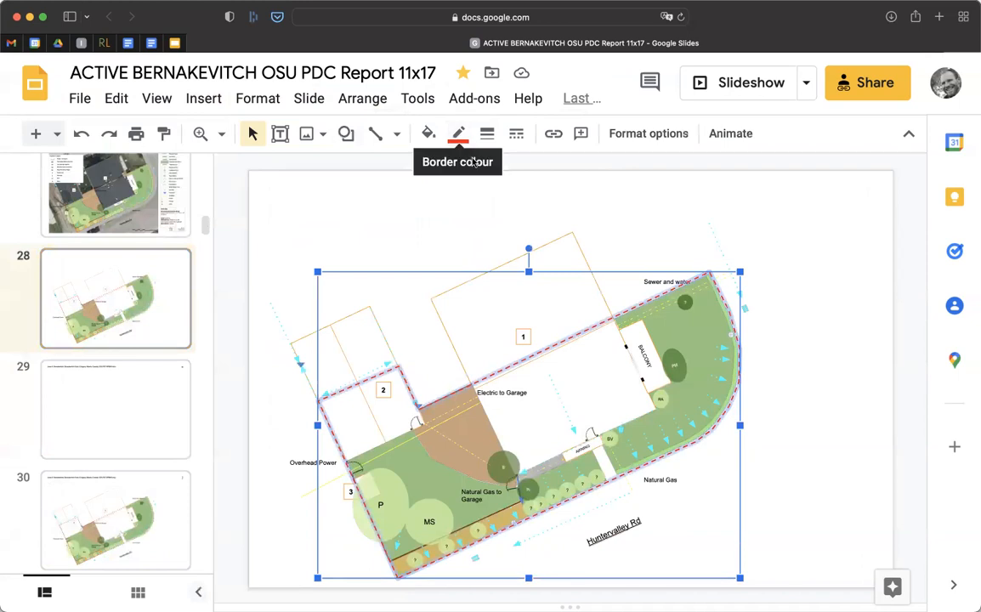
{"action": "left_click", "coordinate": [379, 247]}
{"action": "left_click", "coordinate": [523, 311]}
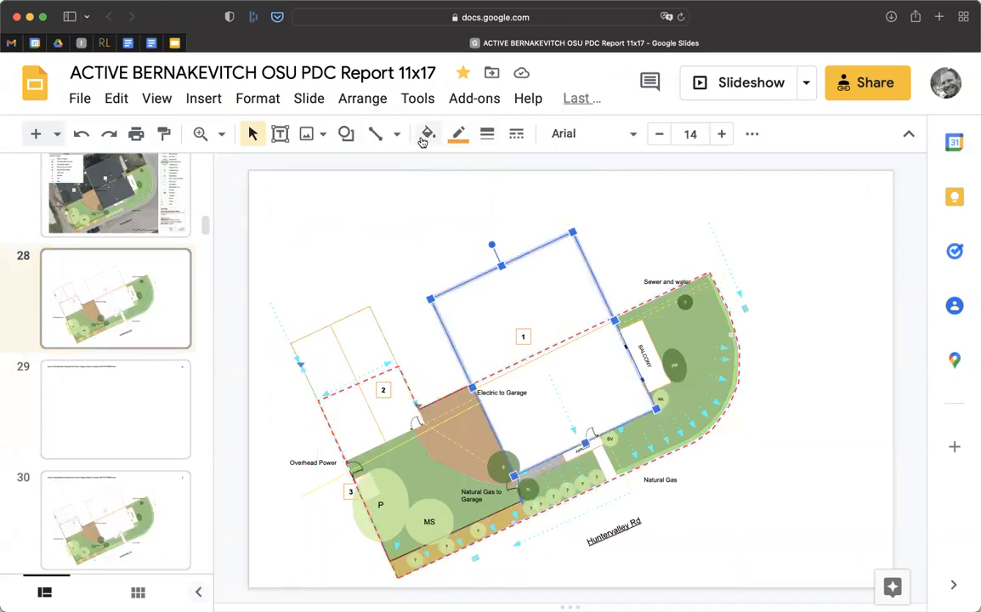
{"action": "left_click", "coordinate": [313, 215]}
Step: Set the exported base map image as the background of the blank slide 29
{"action": "left_click", "coordinate": [111, 395]}
{"action": "left_click", "coordinate": [475, 134]}
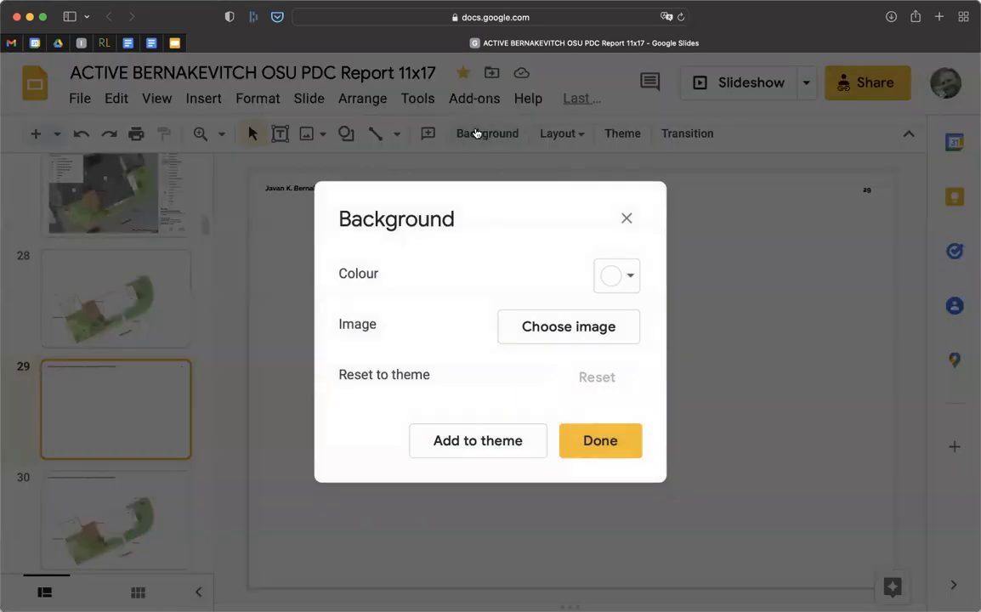
{"action": "left_click", "coordinate": [559, 331]}
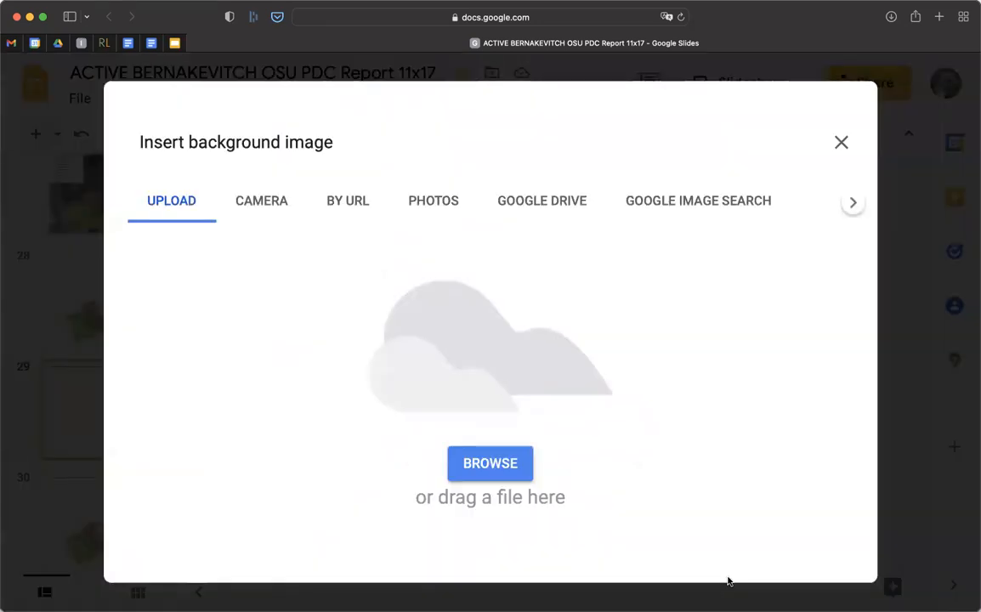
{"action": "left_click_drag", "start_coordinate": [758, 505], "coordinate": [460, 403]}
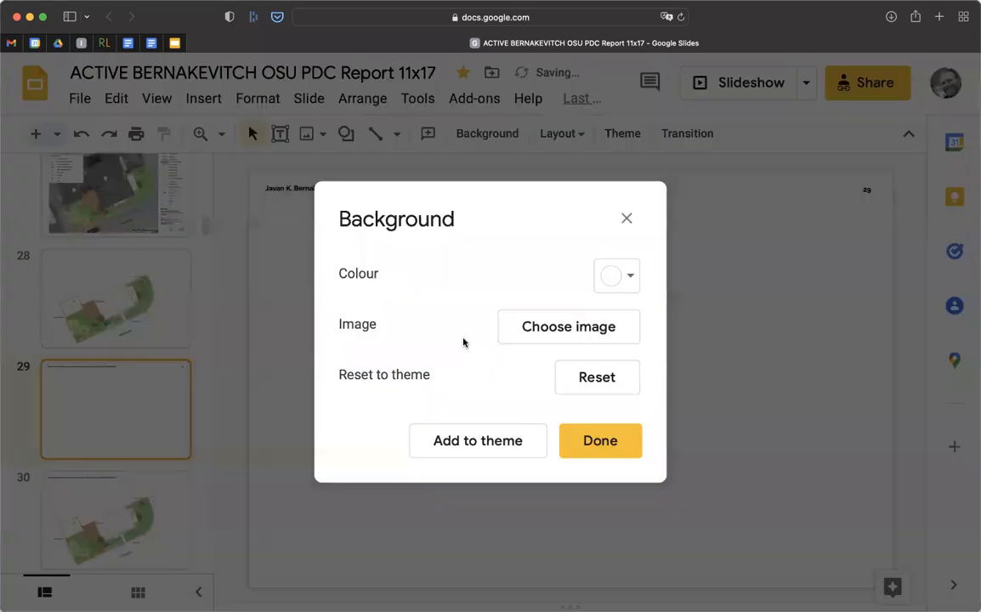
{"action": "left_click", "coordinate": [587, 441]}
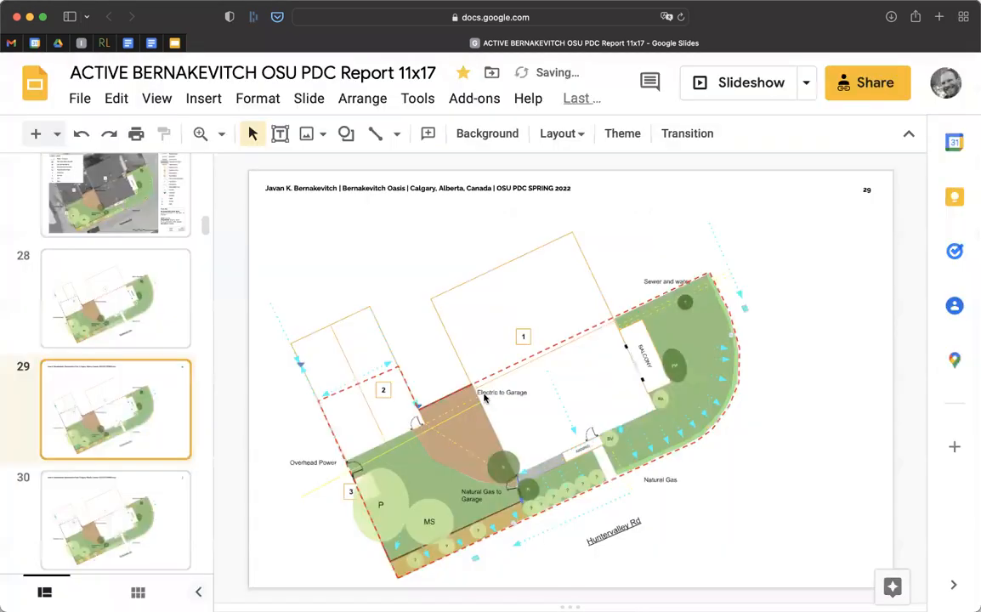
Step: Compare slides 29 and 30 and check which layout each one uses
{"action": "key", "text": "Down"}
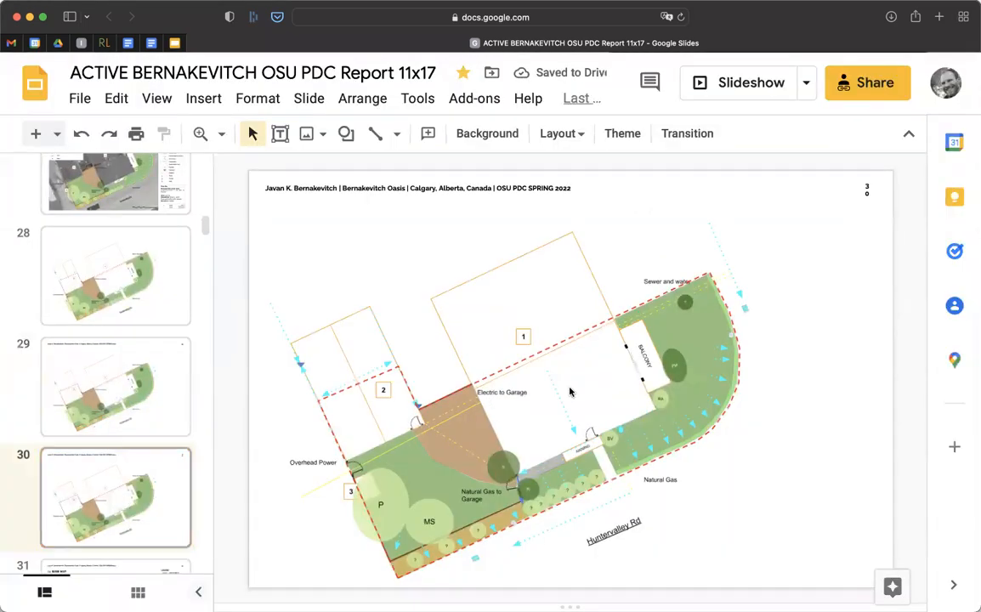
{"action": "left_click", "coordinate": [103, 375]}
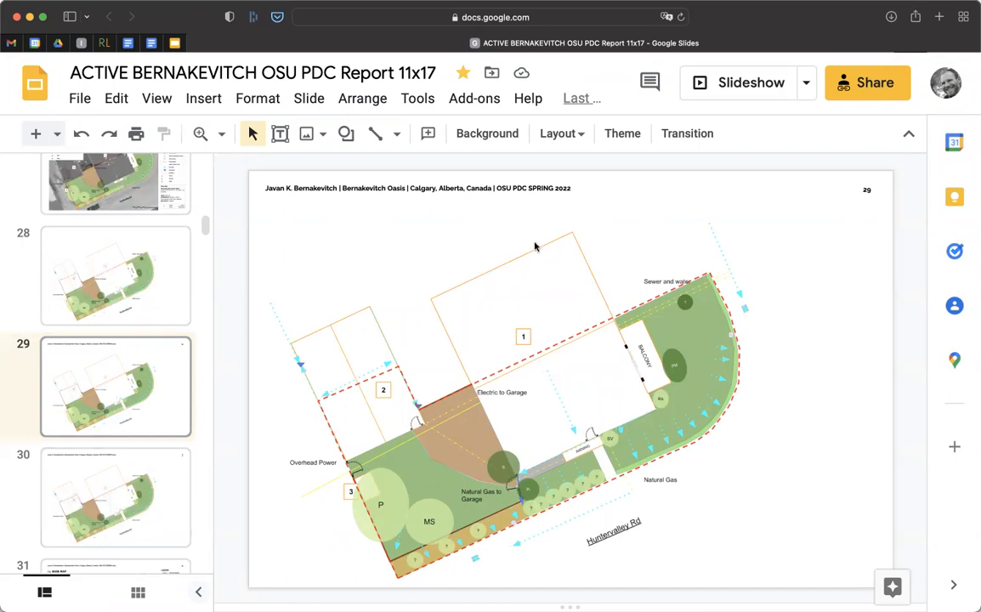
{"action": "left_click", "coordinate": [577, 133]}
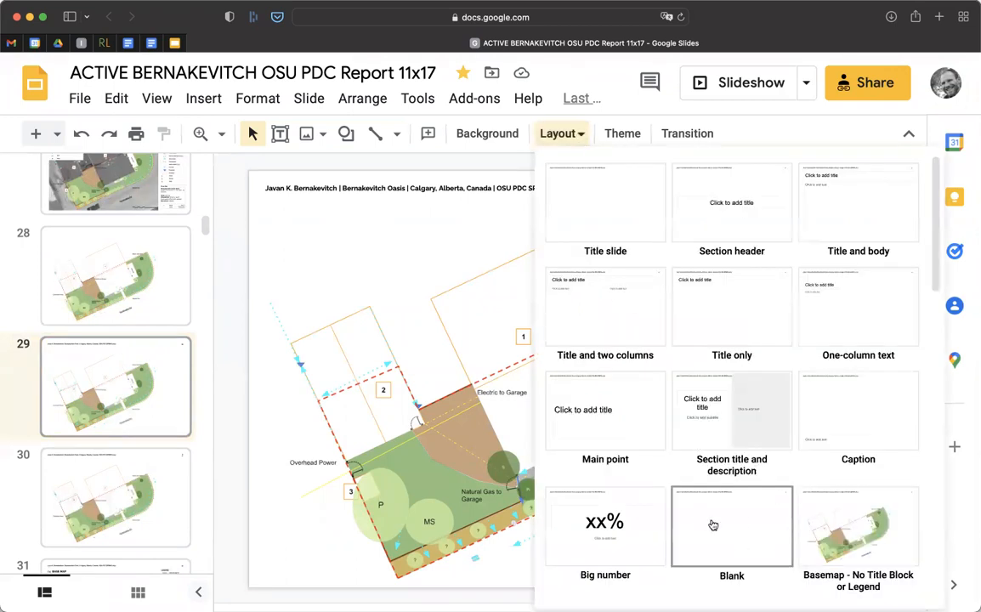
{"action": "left_click", "coordinate": [236, 324]}
{"action": "left_click", "coordinate": [142, 526]}
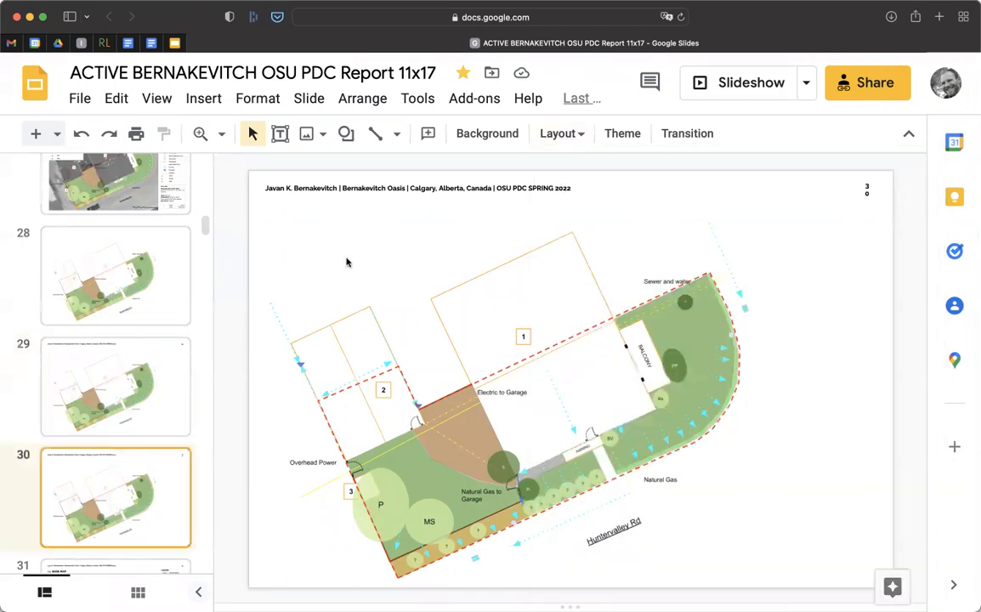
{"action": "left_click", "coordinate": [569, 136]}
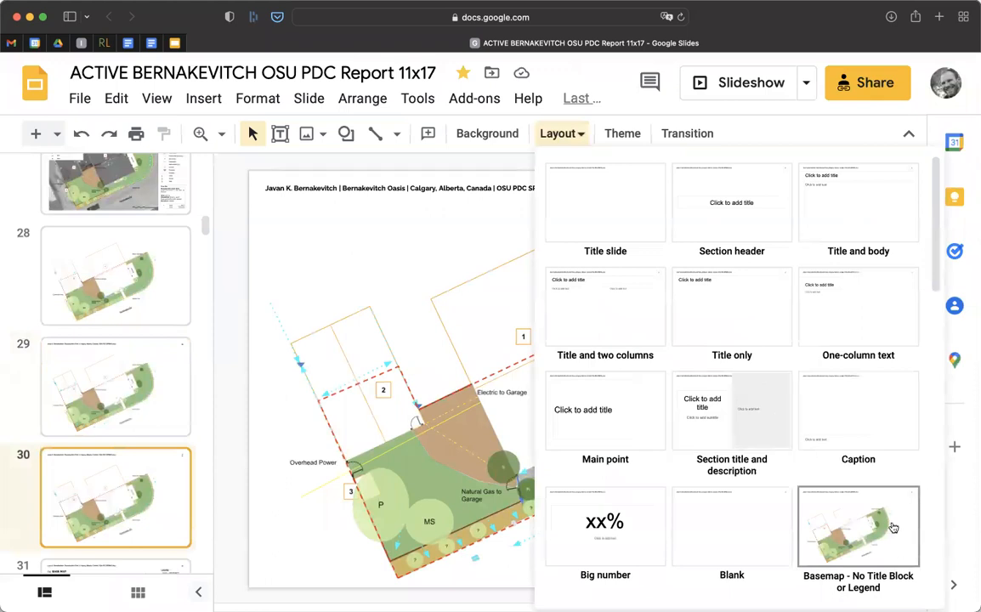
{"action": "left_click", "coordinate": [289, 334]}
Step: View slide 27 with the complete base map, title block and legend
{"action": "scroll", "coordinate": [118, 322], "scroll_direction": "down", "scroll_amount": 3}
{"action": "scroll", "coordinate": [126, 399], "scroll_direction": "up", "scroll_amount": 5}
{"action": "left_click", "coordinate": [103, 233]}
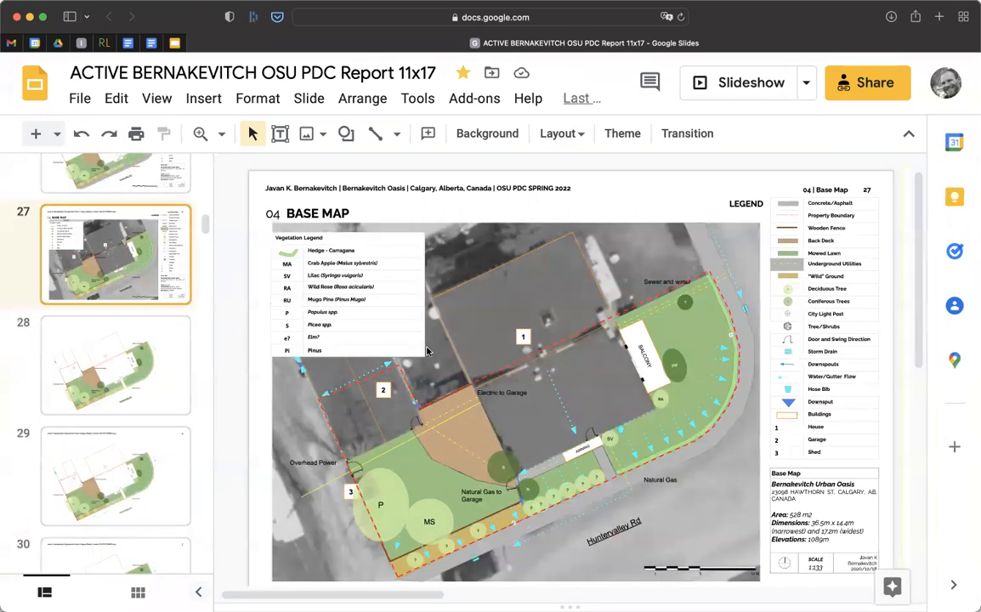
{"action": "scroll", "coordinate": [149, 361], "scroll_direction": "up", "scroll_amount": 1}
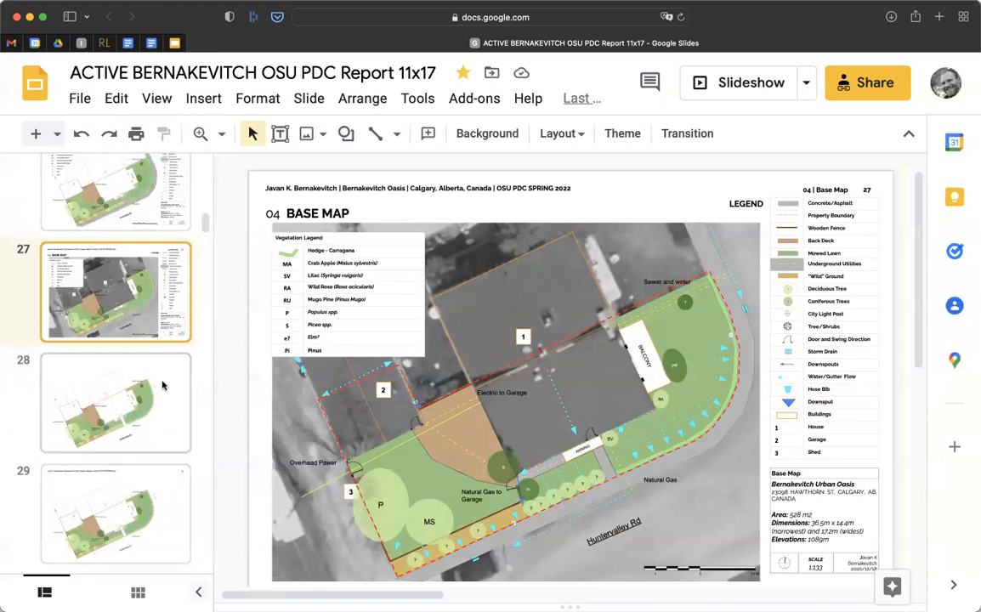
Step: Copy the title block with the compass and scale from slide 26 onto slide 29
{"action": "left_click", "coordinate": [168, 213]}
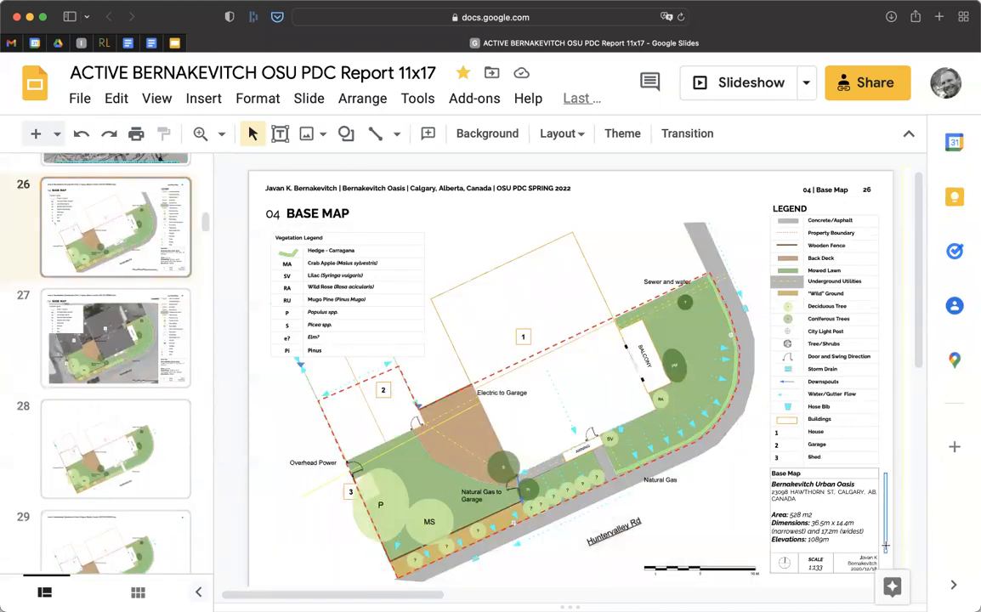
{"action": "left_click_drag", "start_coordinate": [887, 473], "coordinate": [776, 567]}
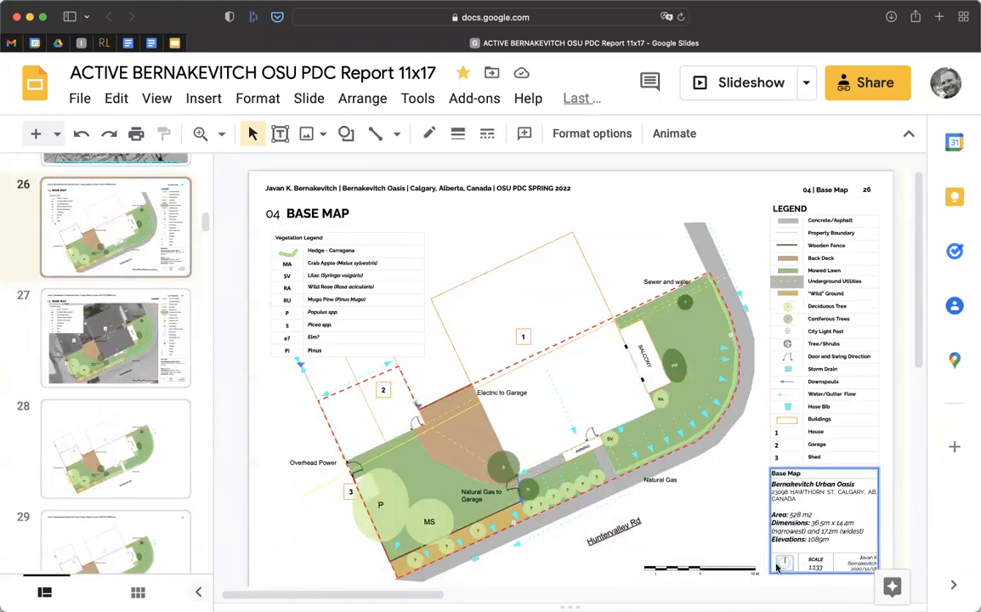
{"action": "scroll", "coordinate": [98, 284], "scroll_direction": "down", "scroll_amount": 4}
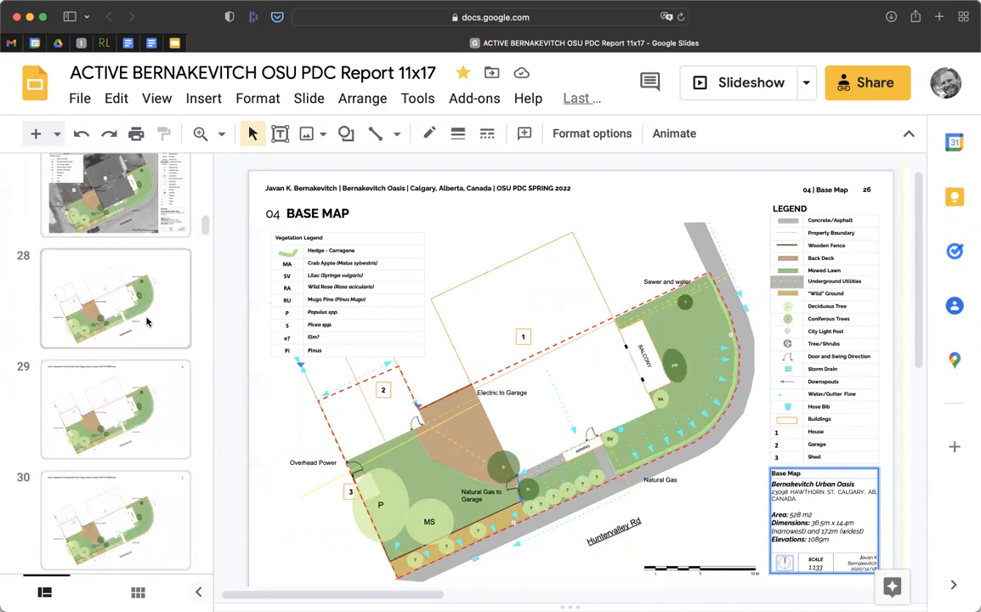
{"action": "scroll", "coordinate": [136, 357], "scroll_direction": "down", "scroll_amount": 1}
{"action": "left_click", "coordinate": [134, 357]}
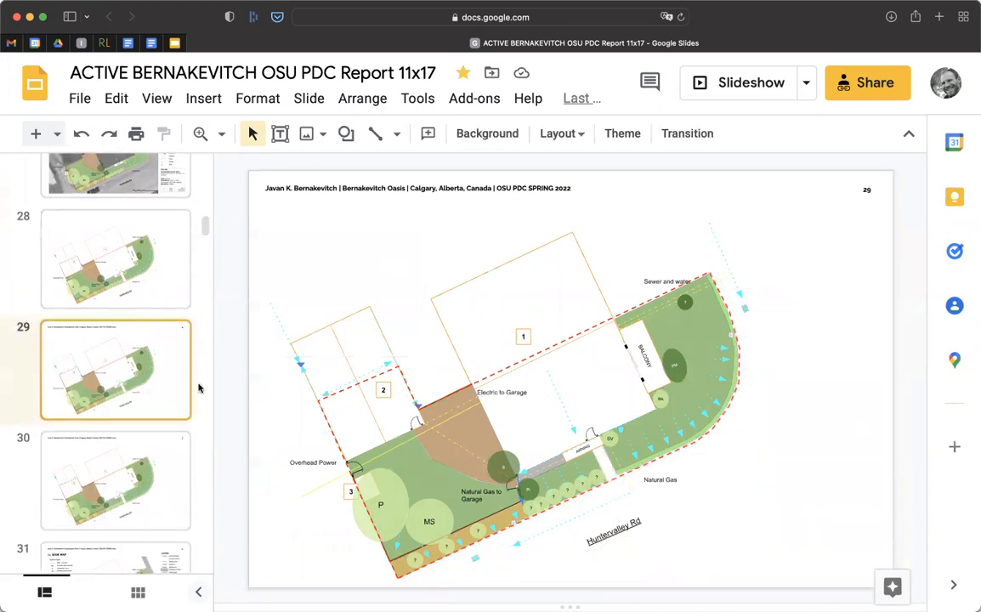
{"action": "key", "text": "super+v"}
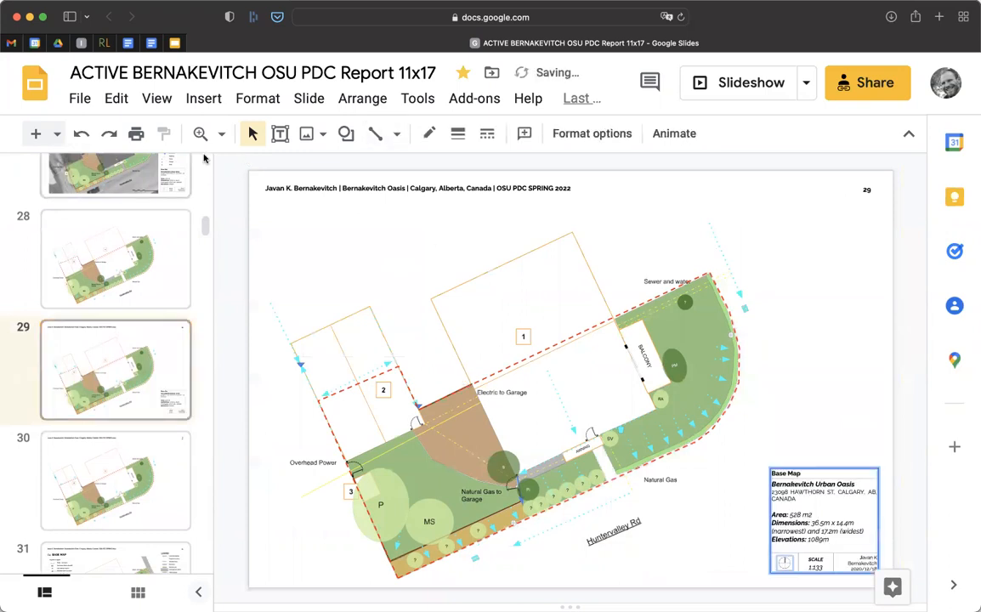
Step: Change the heading of slide 29's title block to "Zones Overlay"
{"action": "left_click", "coordinate": [221, 134]}
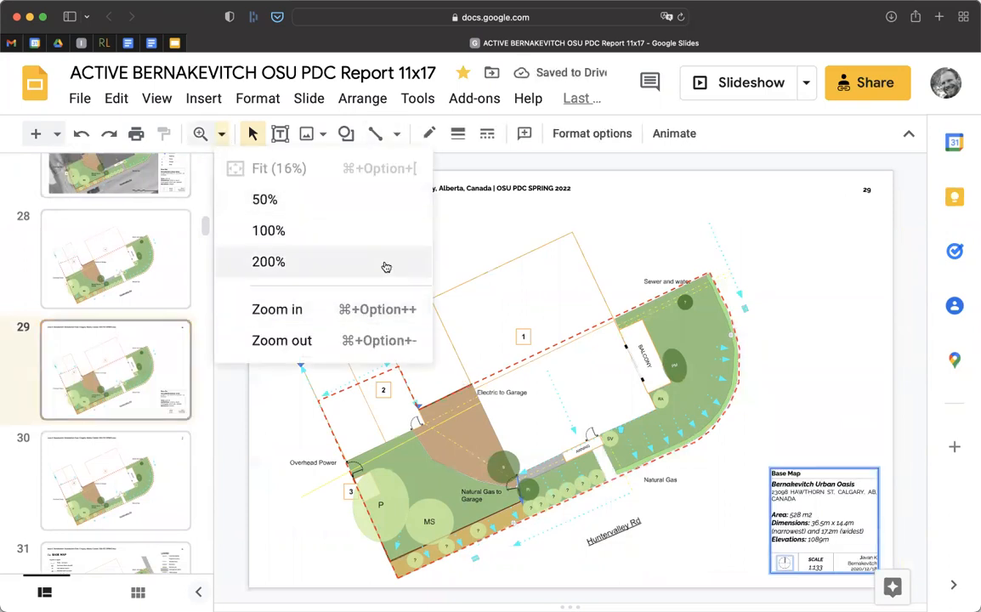
{"action": "left_click", "coordinate": [327, 308]}
{"action": "scroll", "coordinate": [532, 418], "scroll_direction": "right", "scroll_amount": 5}
{"action": "scroll", "coordinate": [532, 418], "scroll_direction": "down", "scroll_amount": 3}
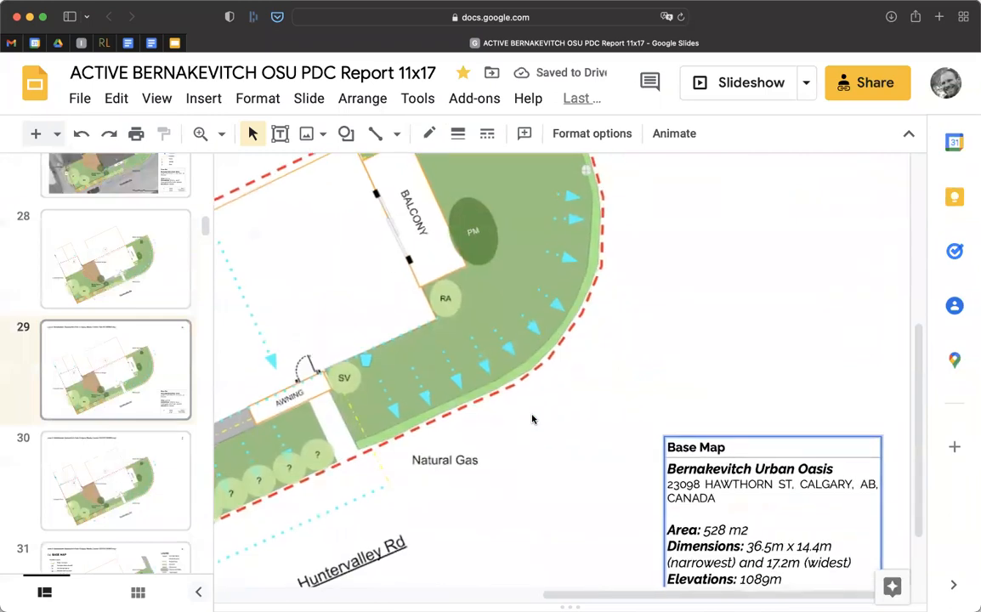
{"action": "scroll", "coordinate": [715, 442], "scroll_direction": "down", "scroll_amount": 2}
{"action": "left_click", "coordinate": [712, 440]}
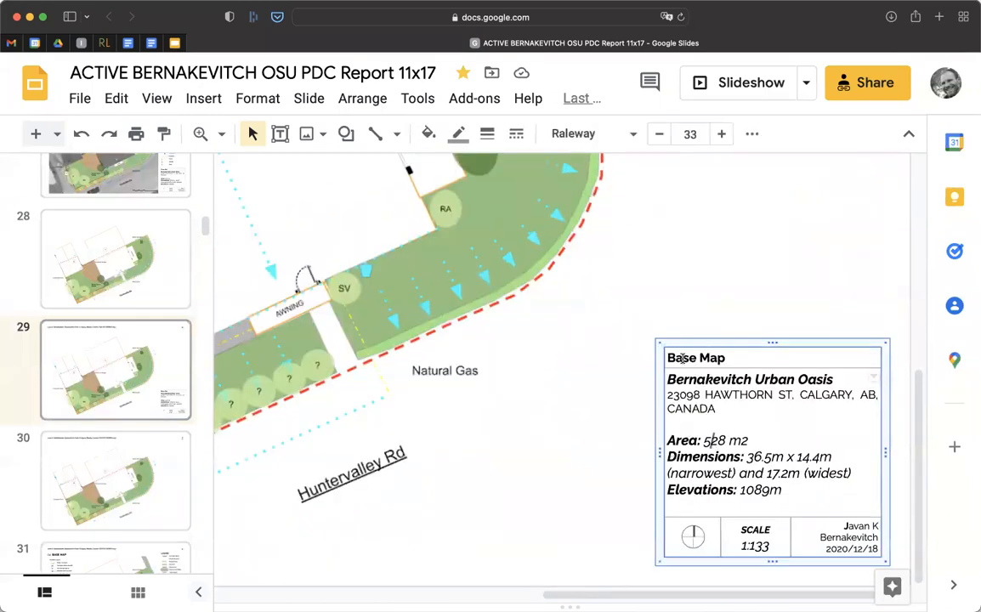
{"action": "triple_click", "coordinate": [681, 358]}
{"action": "type", "text": "Zones Overlay"}
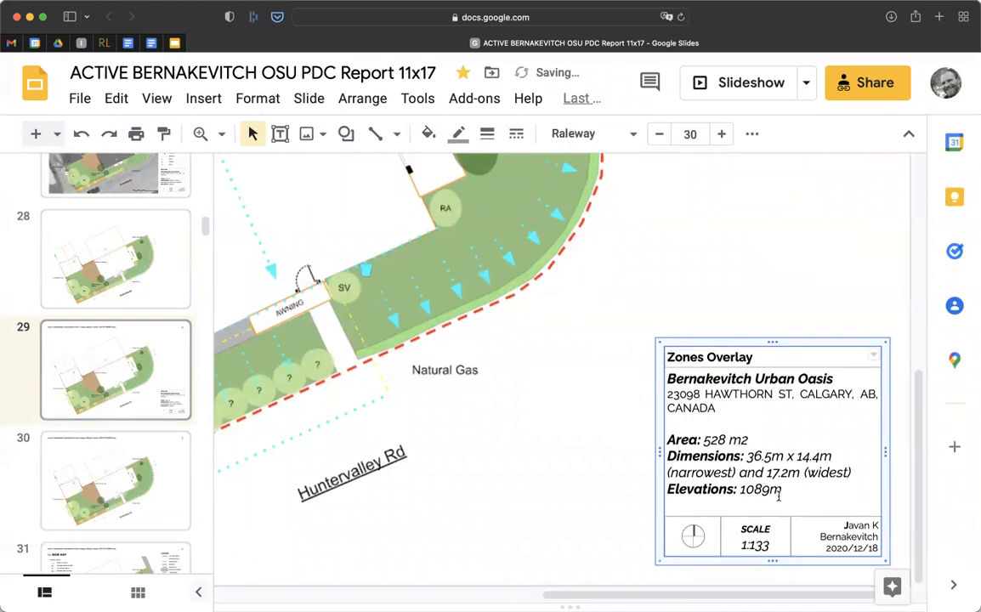
Step: Set the date in the title block to 2022/05/09 and return to the full slide view
{"action": "left_click", "coordinate": [847, 548]}
{"action": "key", "text": "BackSpace"}
{"action": "type", "text": "2"}
{"action": "key", "text": "Right"}
{"action": "key", "text": "Right"}
{"action": "key", "text": "Right"}
{"action": "key", "text": "BackSpace"}
{"action": "key", "text": "BackSpace"}
{"action": "type", "text": "05"}
{"action": "key", "text": "BackSpace"}
{"action": "key", "text": "BackSpace"}
{"action": "type", "text": "09"}
{"action": "key", "text": "Return"}
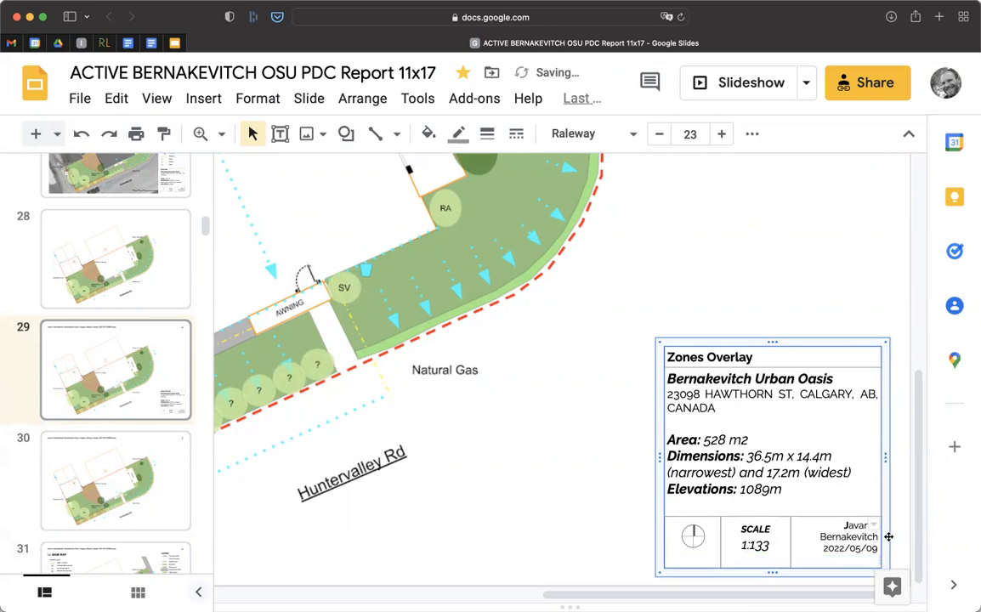
{"action": "key", "text": "BackSpace"}
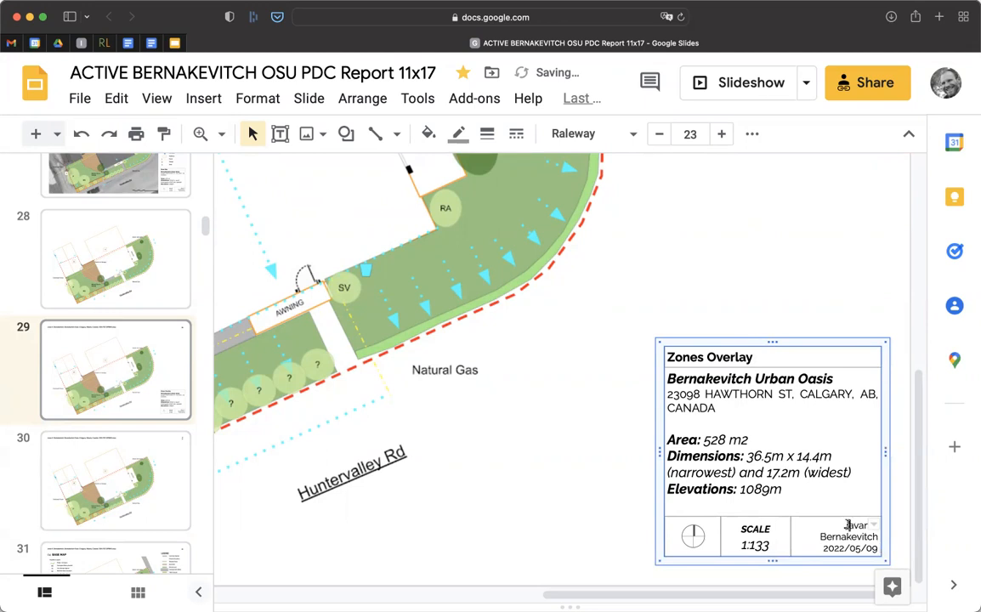
{"action": "left_click", "coordinate": [803, 279]}
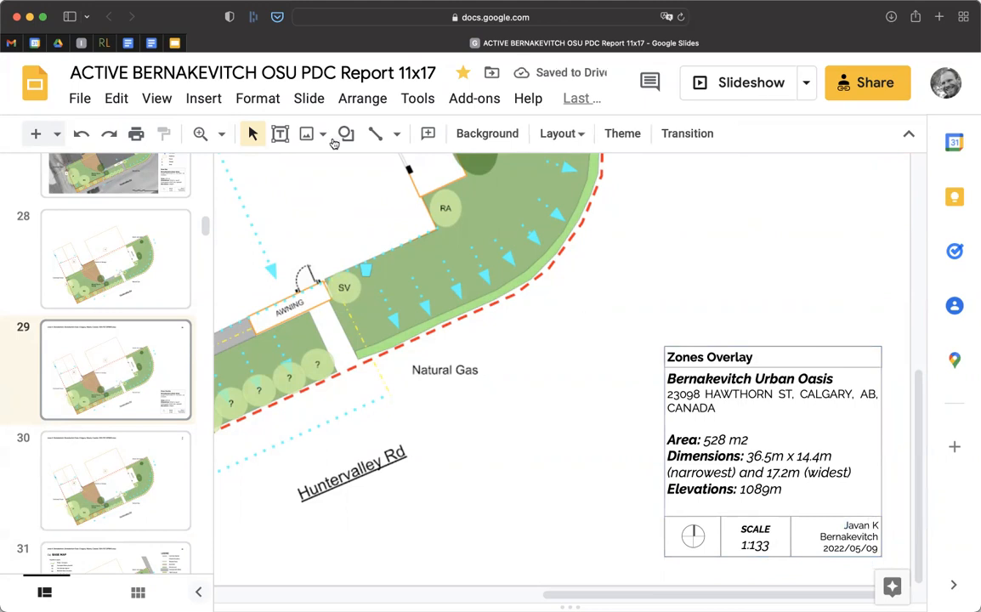
{"action": "left_click", "coordinate": [222, 135]}
{"action": "left_click", "coordinate": [231, 168]}
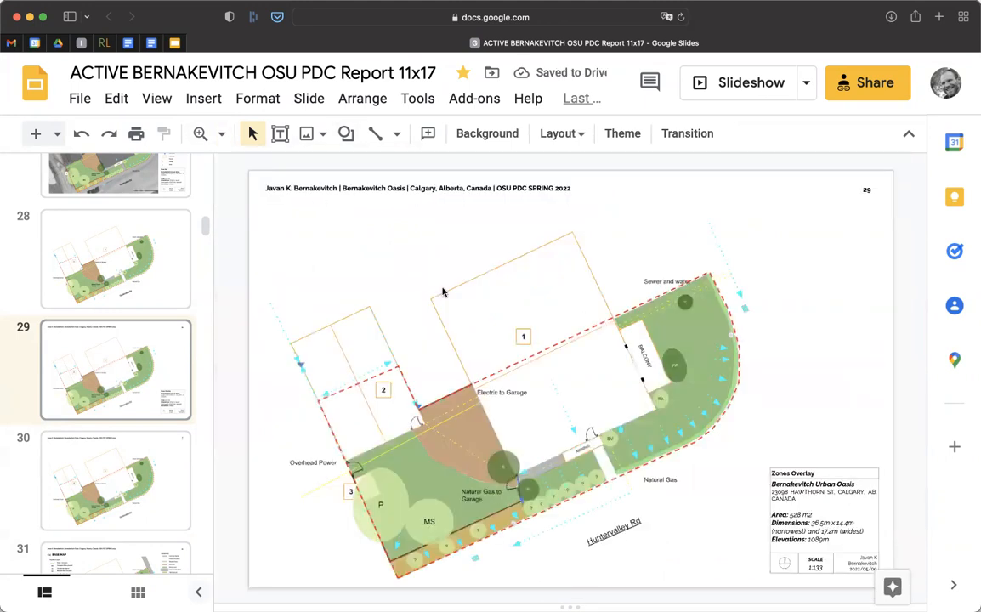